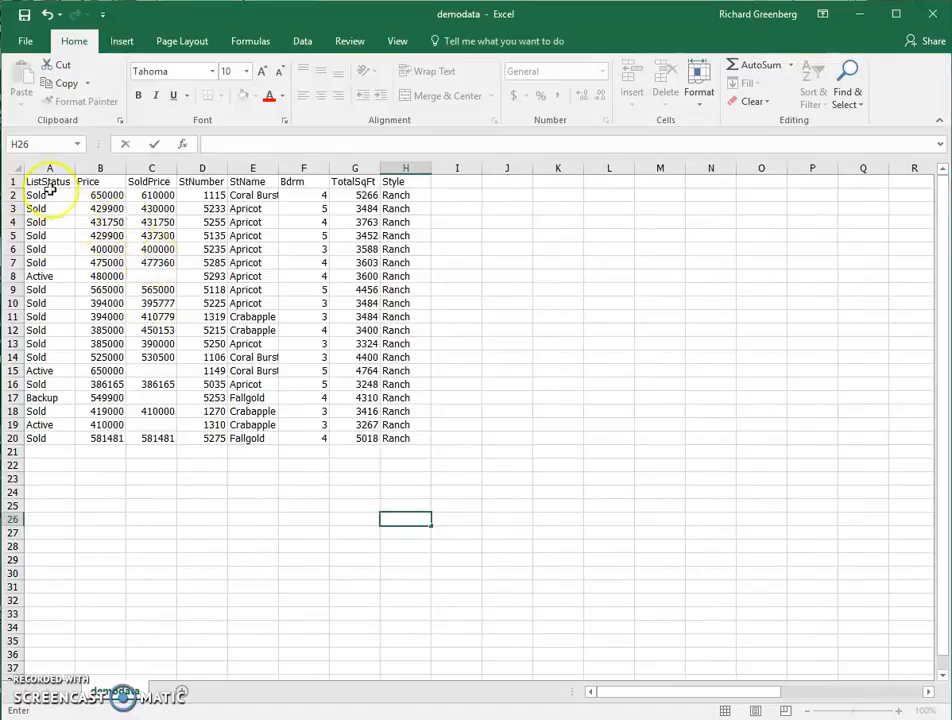
- Delete the header row containing the field names from the listing data
left_click(12, 181)
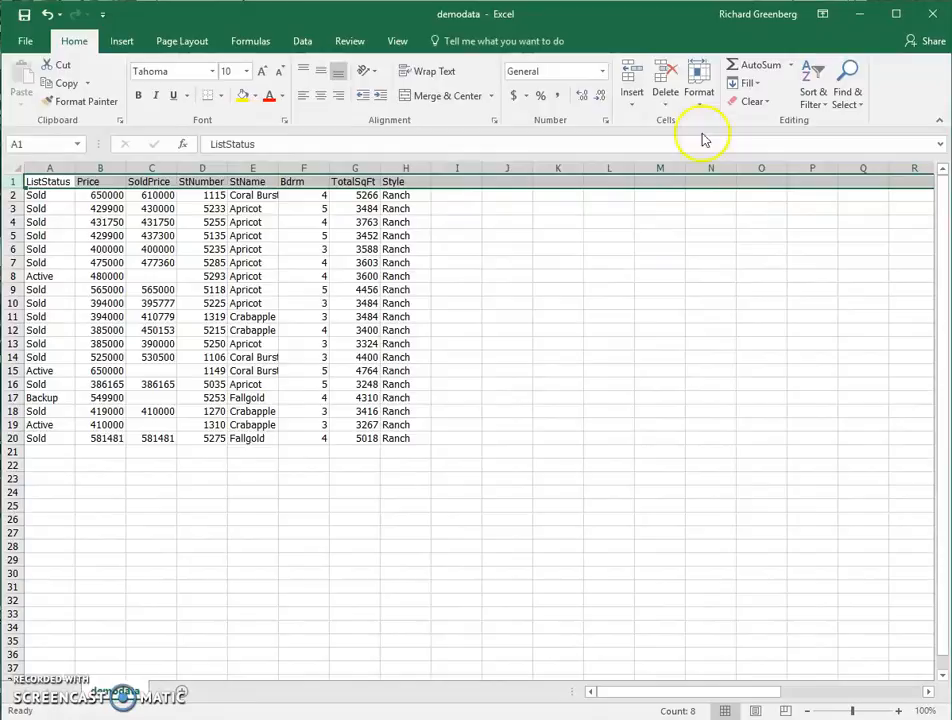
left_click(665, 78)
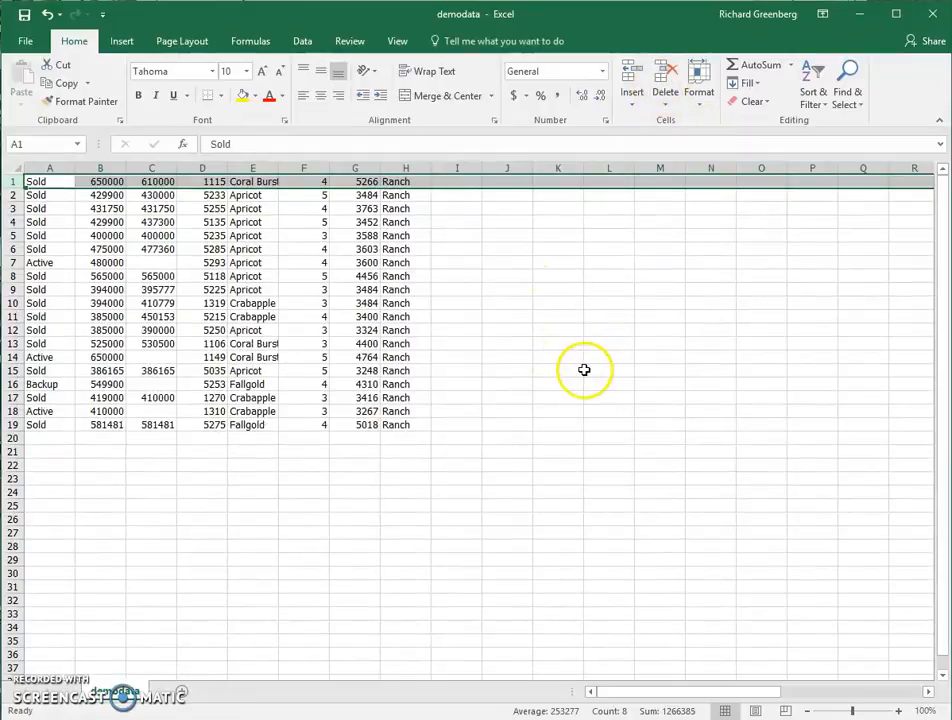
left_click(503, 395)
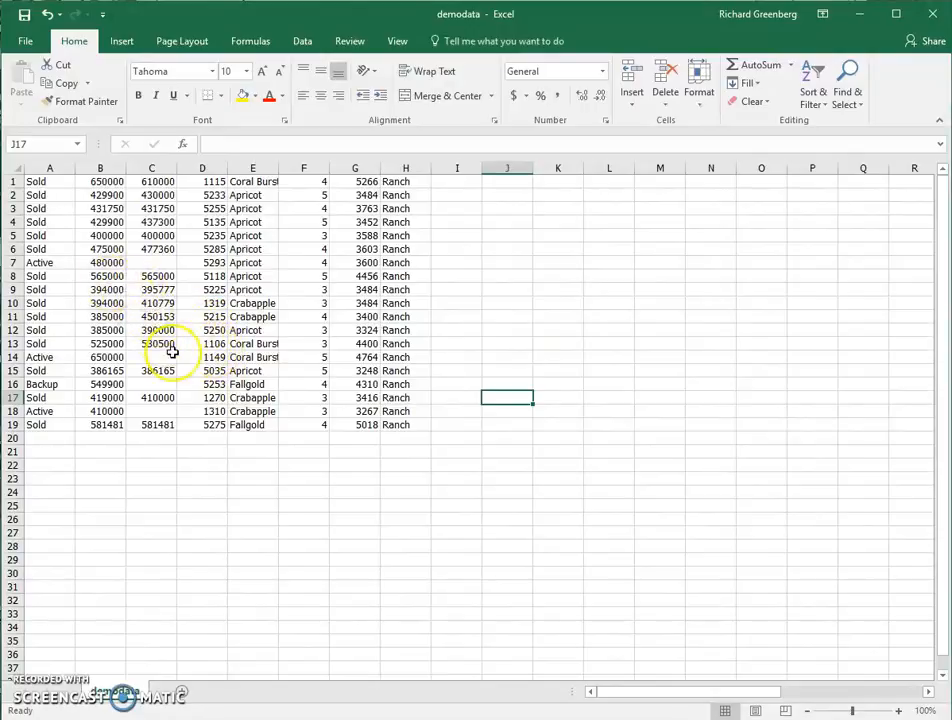
- Sort the listings by the status in column A from A to Z, expanding the selection to the adjacent data
left_click(55, 168)
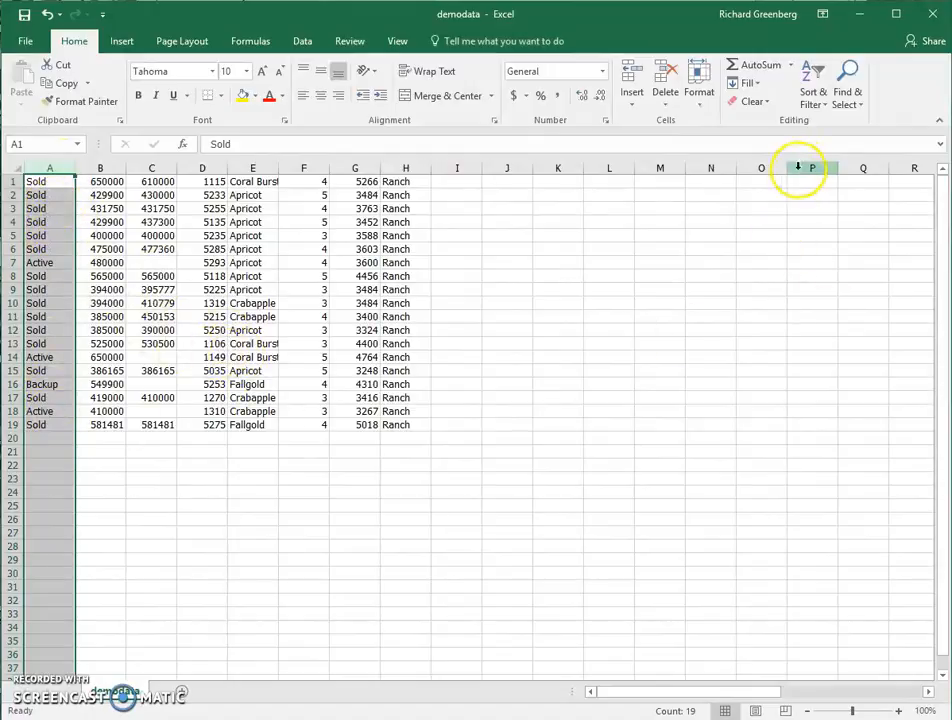
left_click(813, 100)
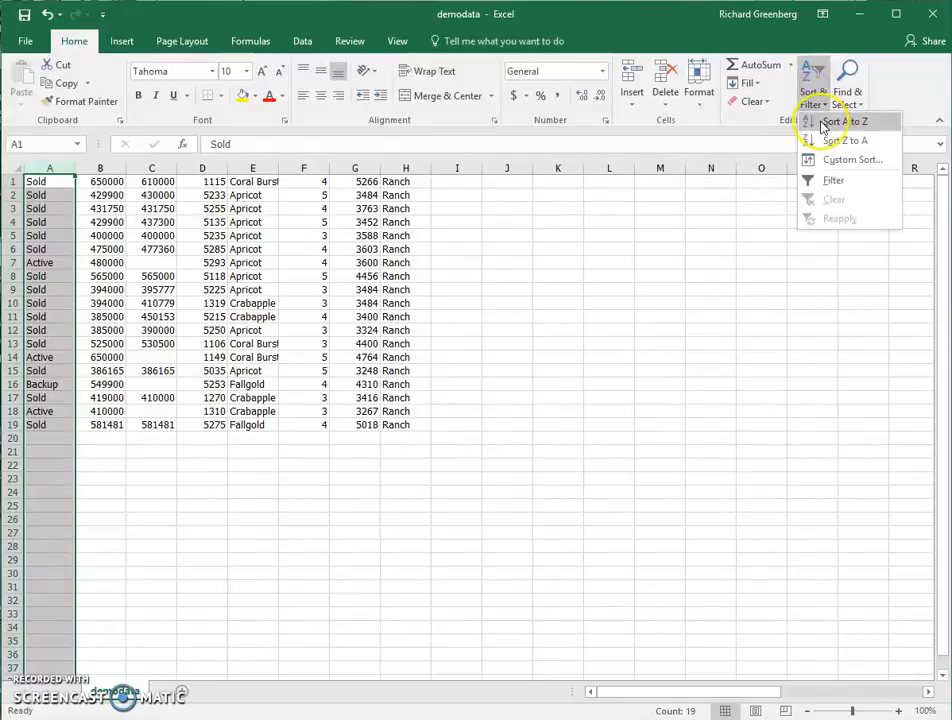
left_click(822, 123)
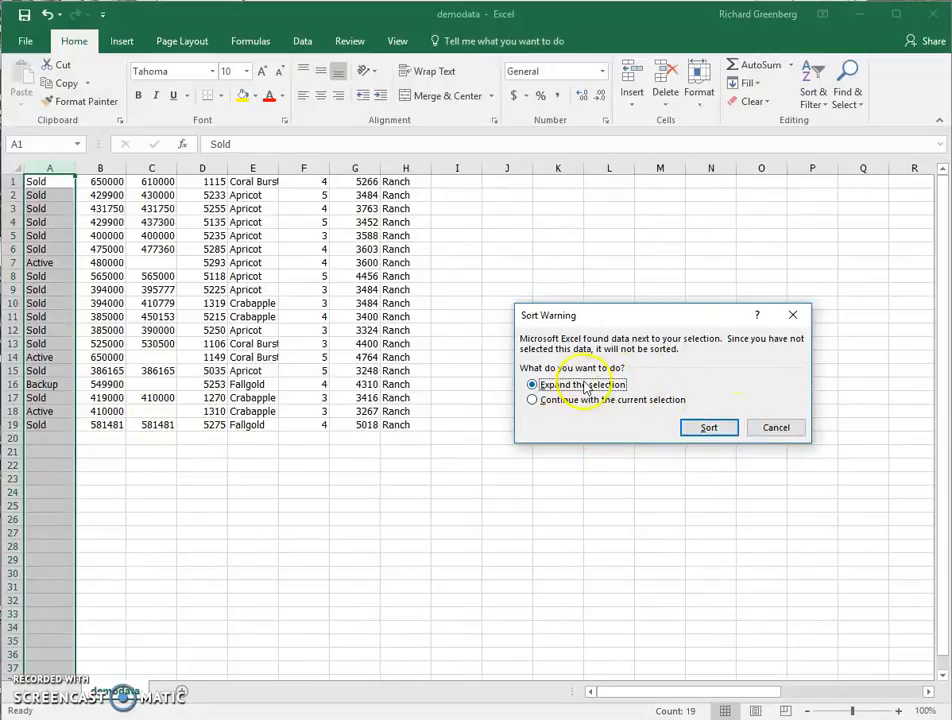
left_click(720, 434)
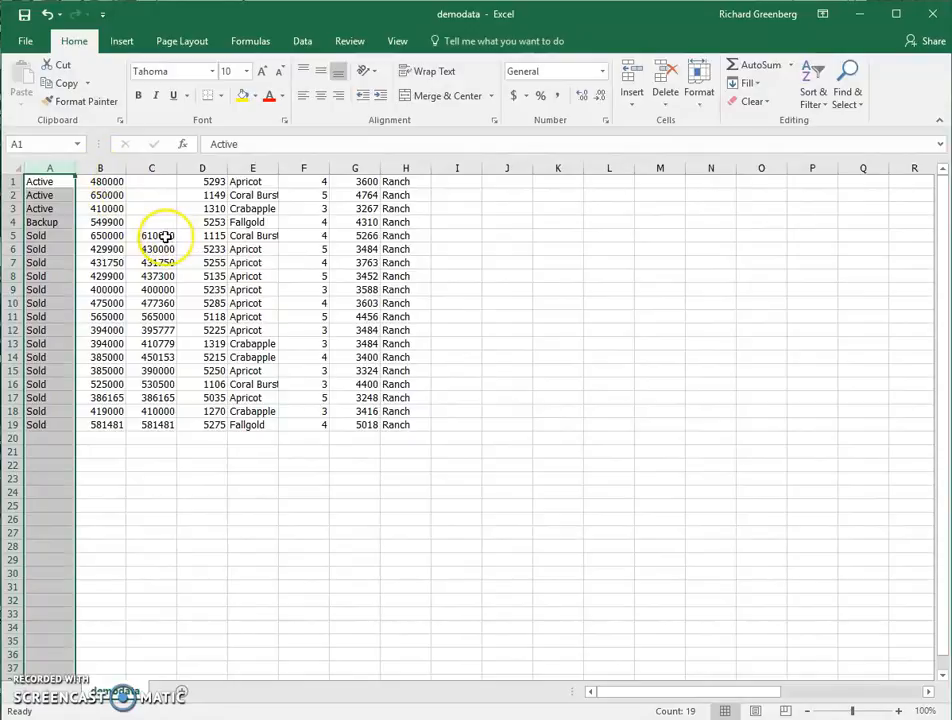
- Move the sold prices from C5:C19 over the list prices in B5:B19, and delete the emptied column C
left_click_drag(150, 237, 143, 421)
key("ctrl+c")
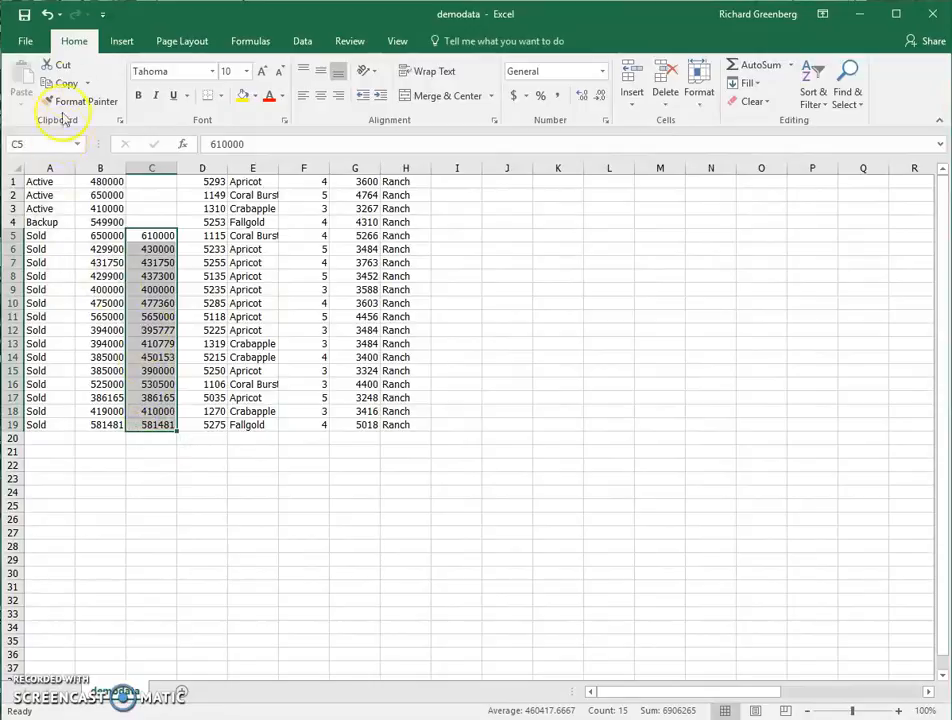
left_click(66, 66)
left_click_drag(106, 236, 100, 425)
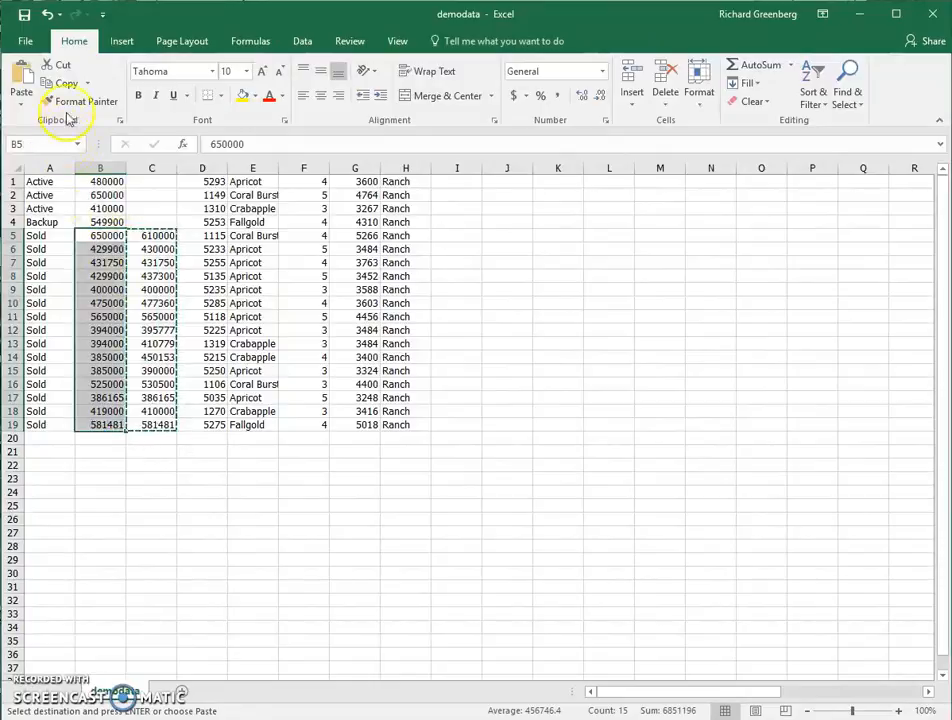
left_click(20, 80)
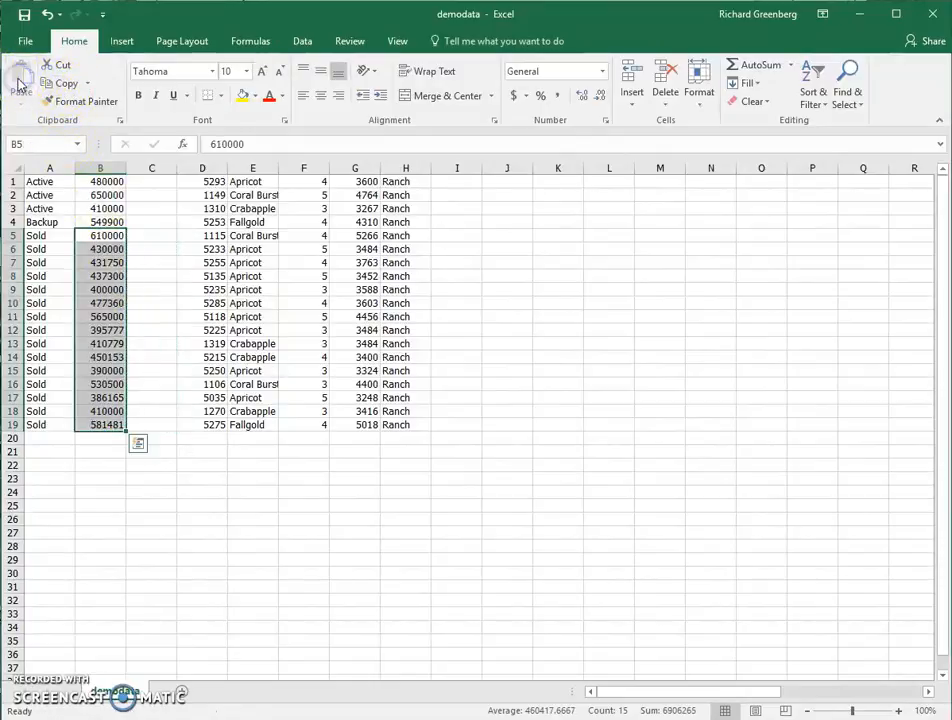
left_click(152, 167)
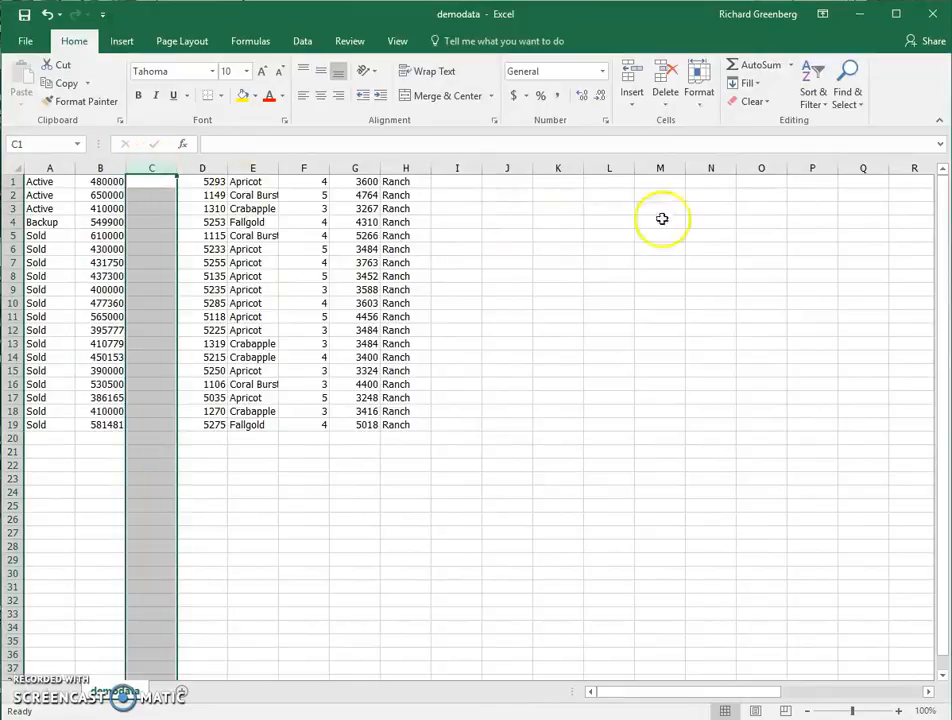
left_click(665, 72)
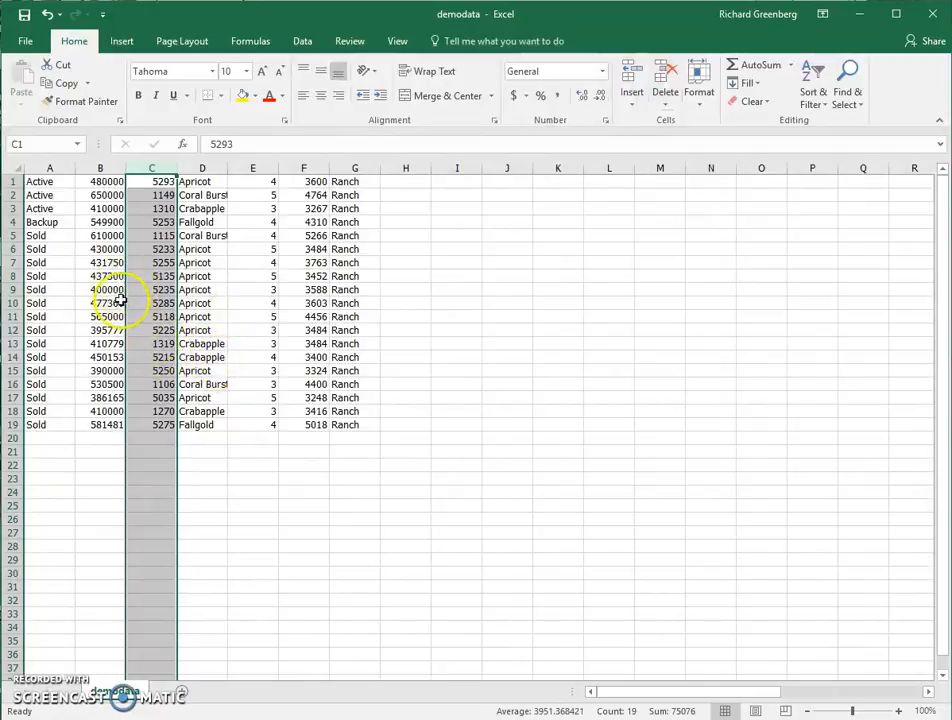
- Sort the listings by the price in column B from smallest to largest, expanding the selection to the adjacent data
left_click(108, 167)
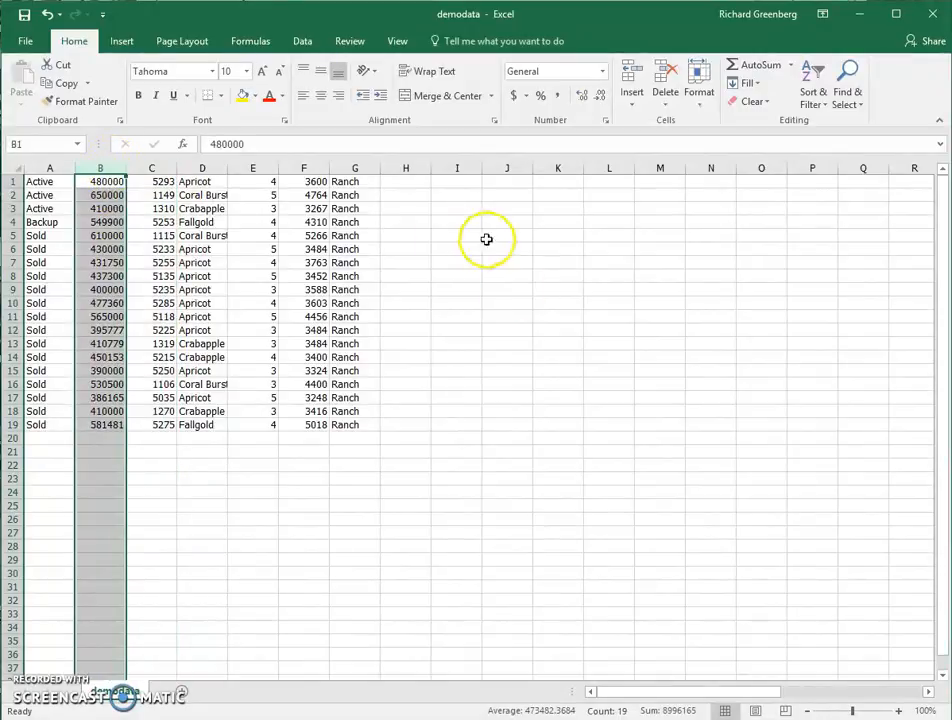
left_click(812, 88)
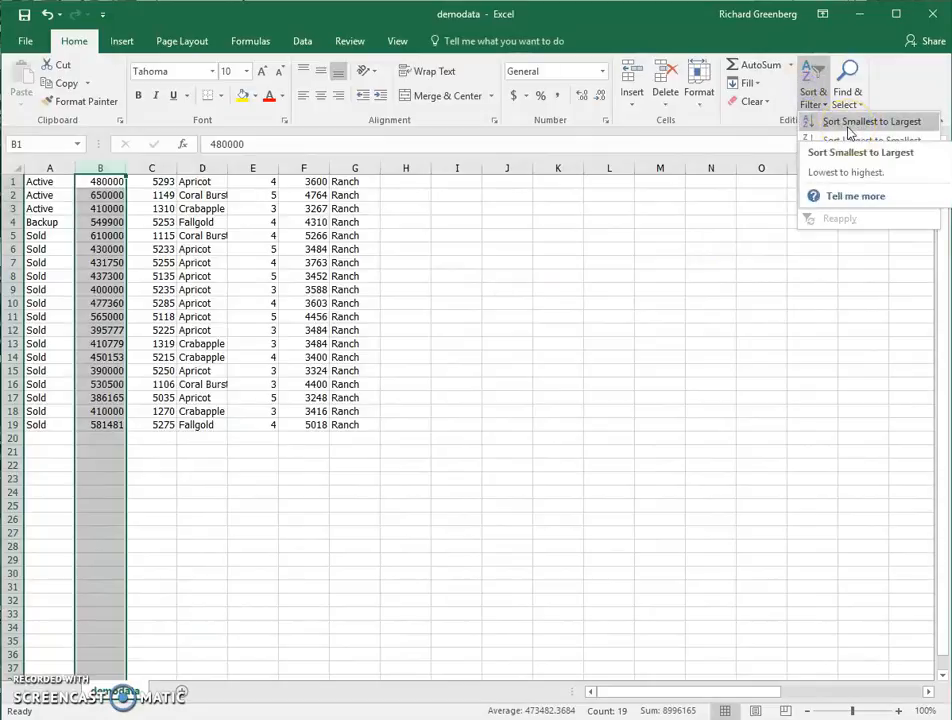
left_click(790, 124)
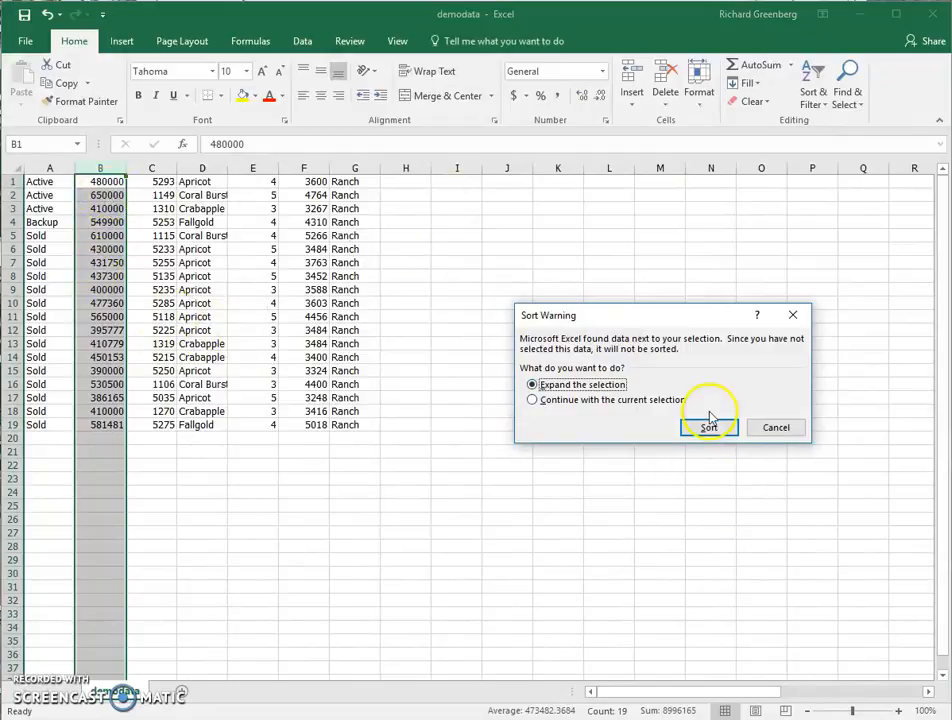
left_click(709, 428)
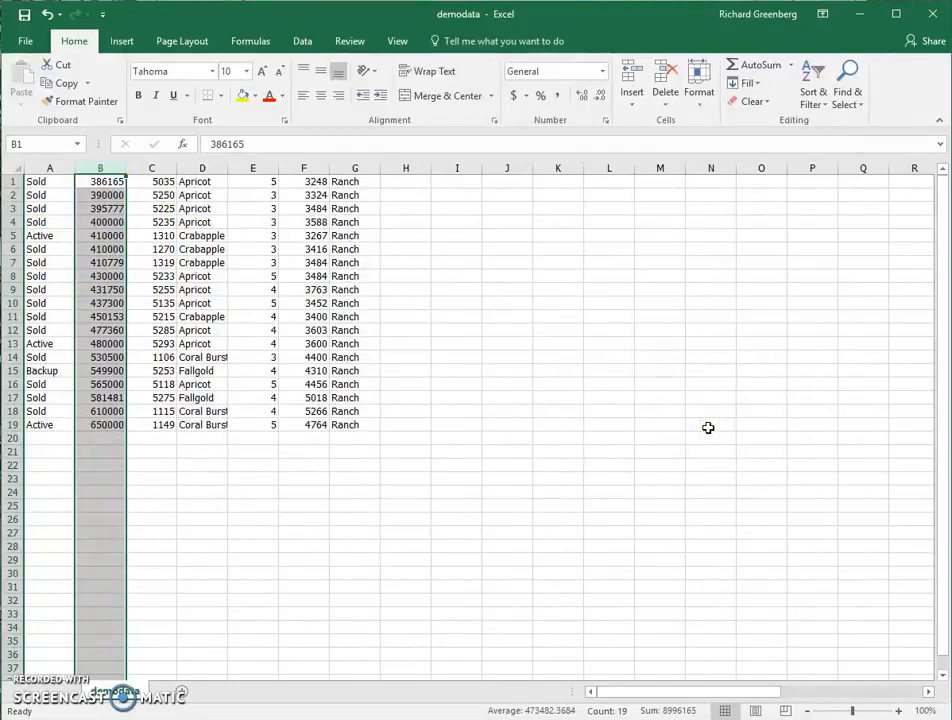
- Sort the price-ordered listings by status in column A from A to Z again, expanding the selection
left_click(55, 166)
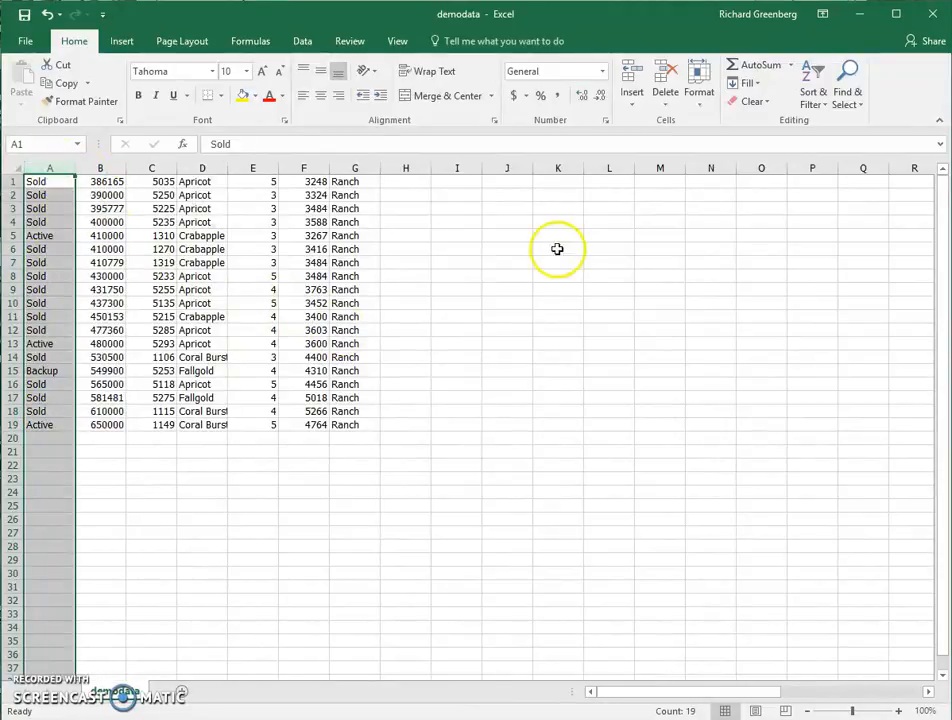
left_click(820, 90)
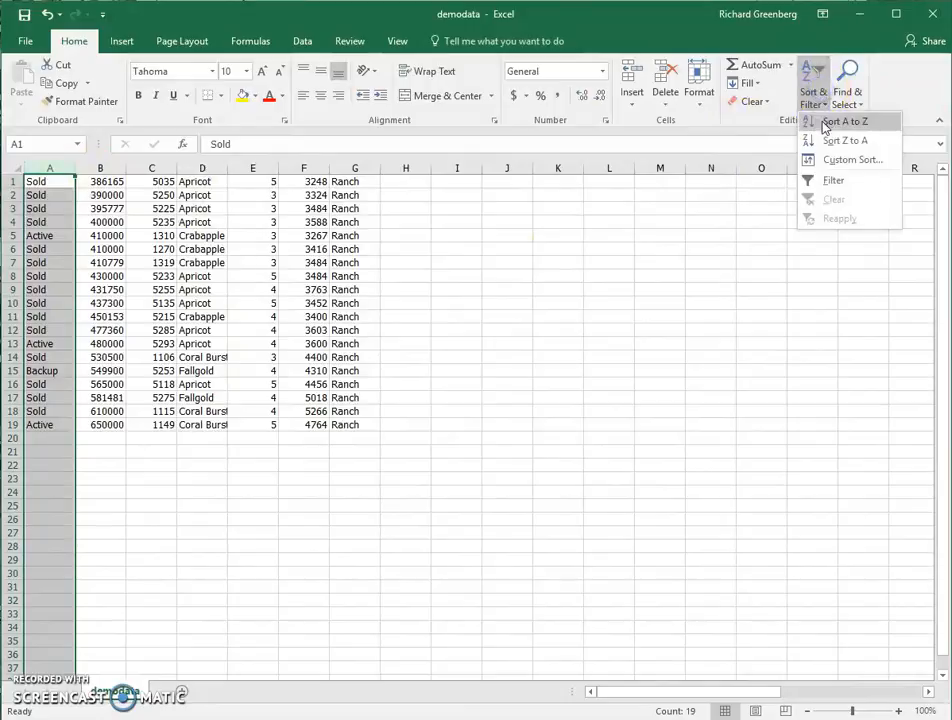
left_click(825, 122)
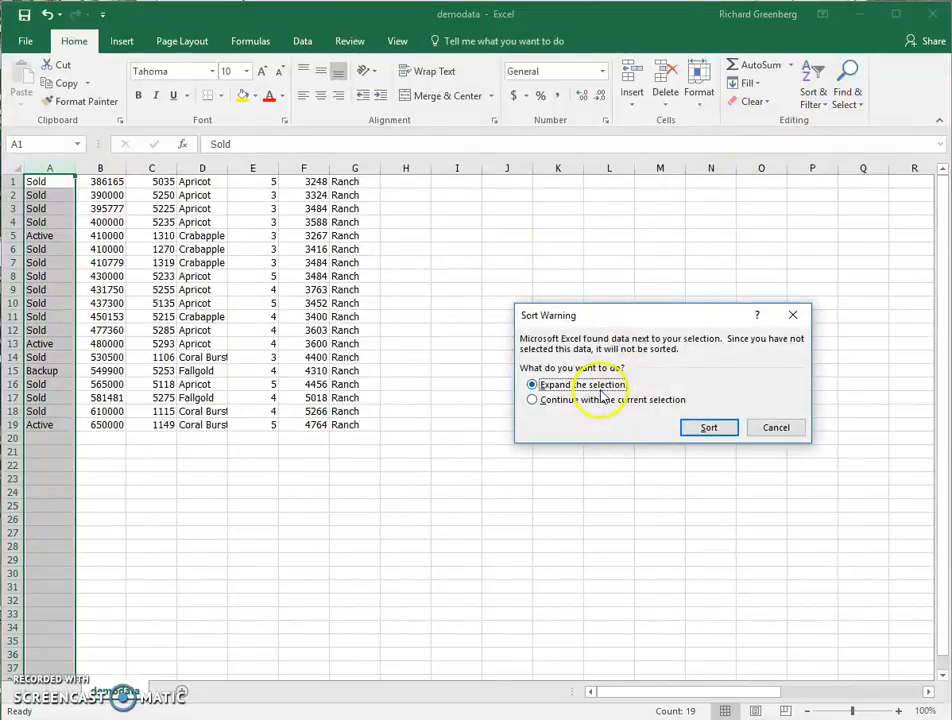
left_click(700, 427)
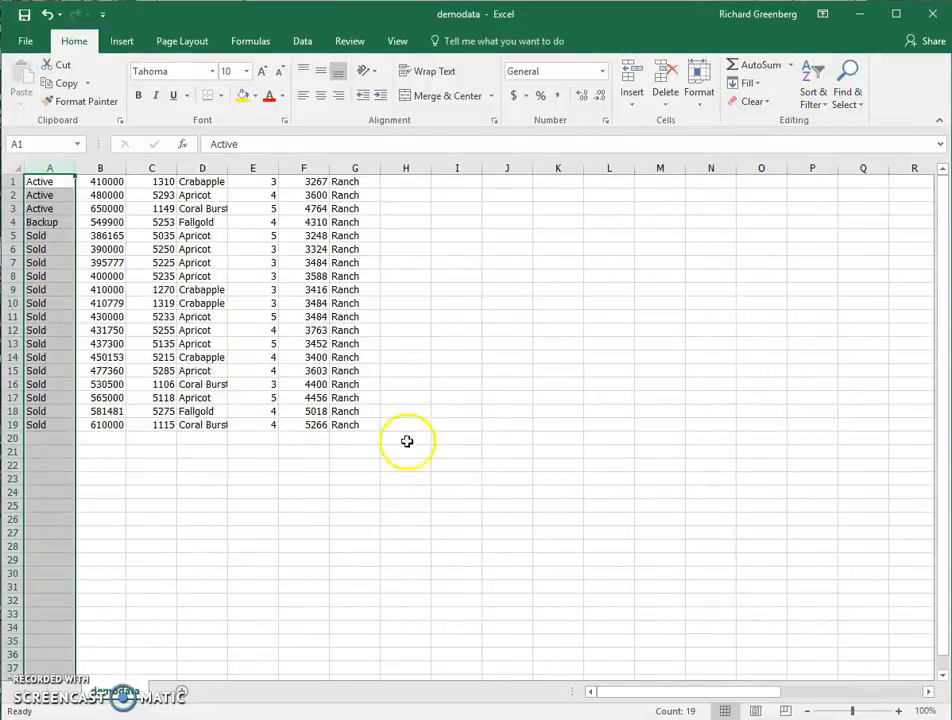
left_click(184, 482)
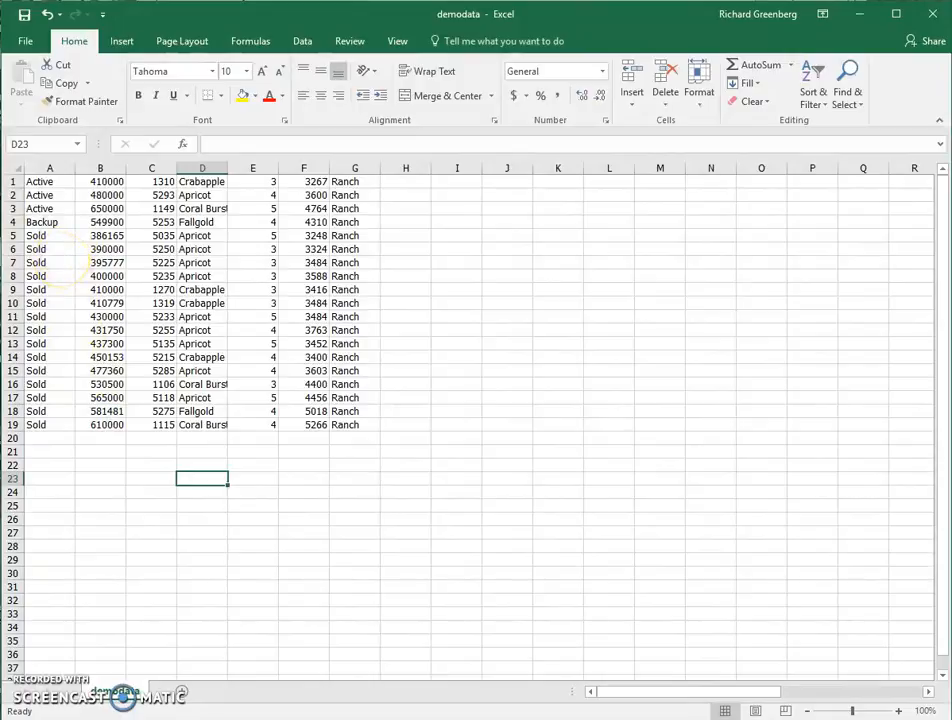
- Insert a blank row above the Backup listing and another above the first Sold listing to separate the status groups
left_click(12, 222)
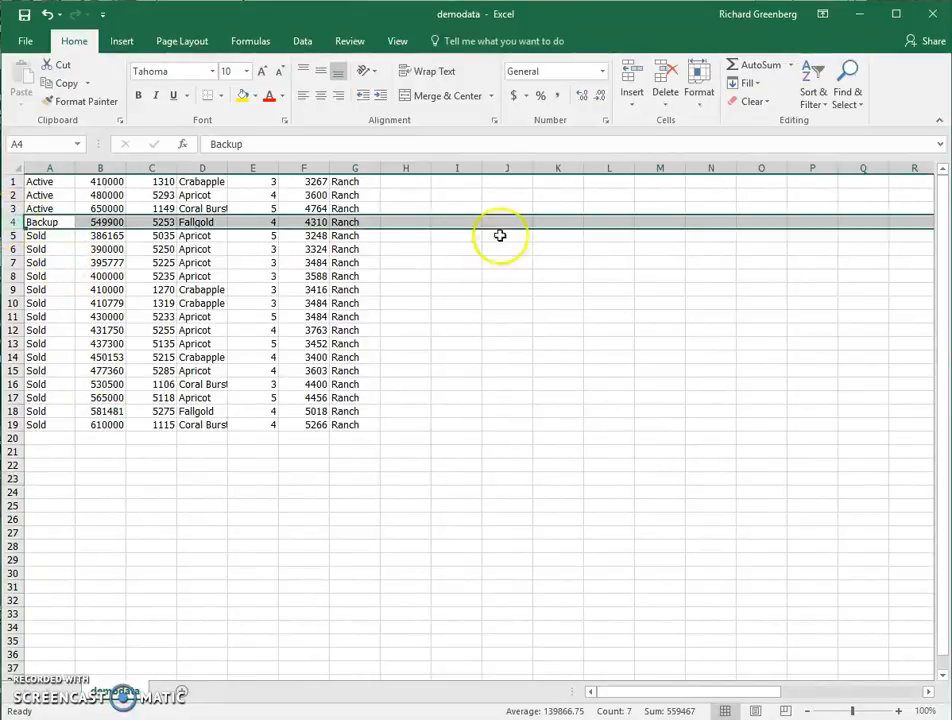
left_click(630, 78)
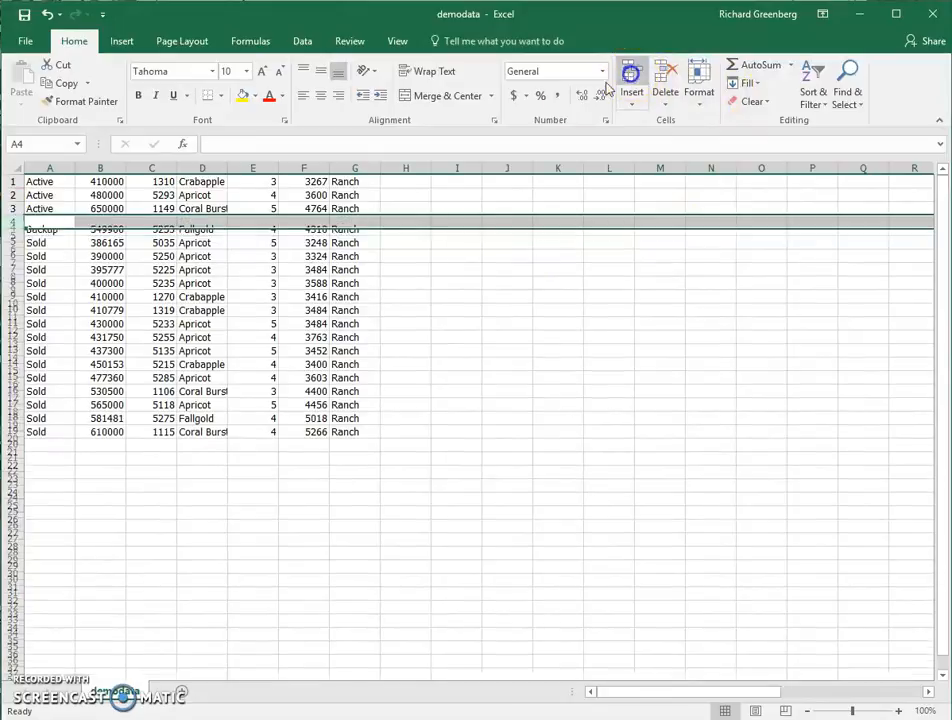
left_click(12, 249)
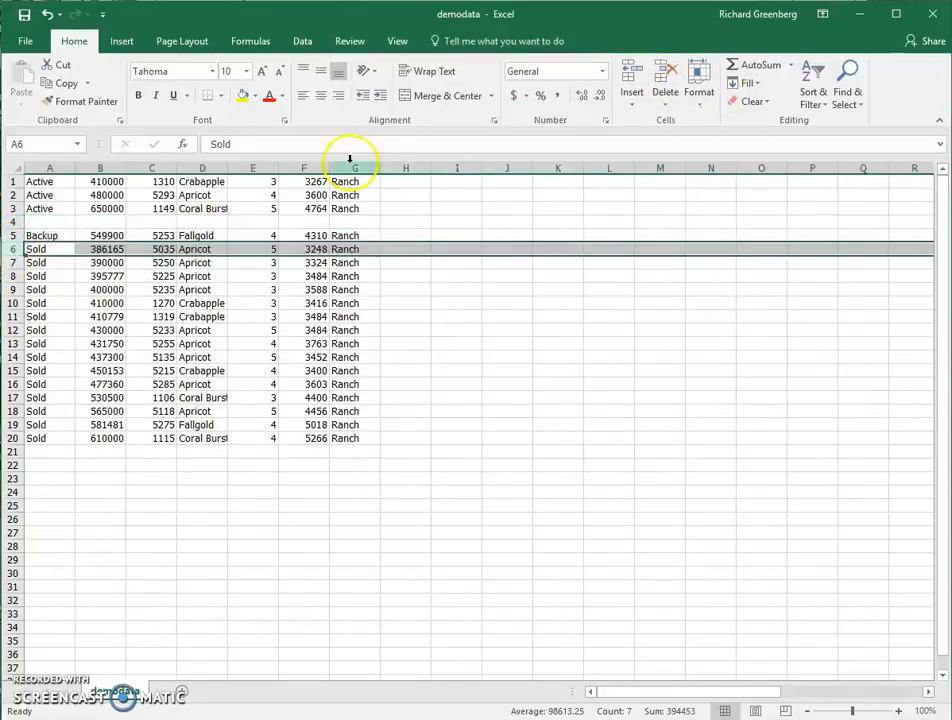
left_click(631, 76)
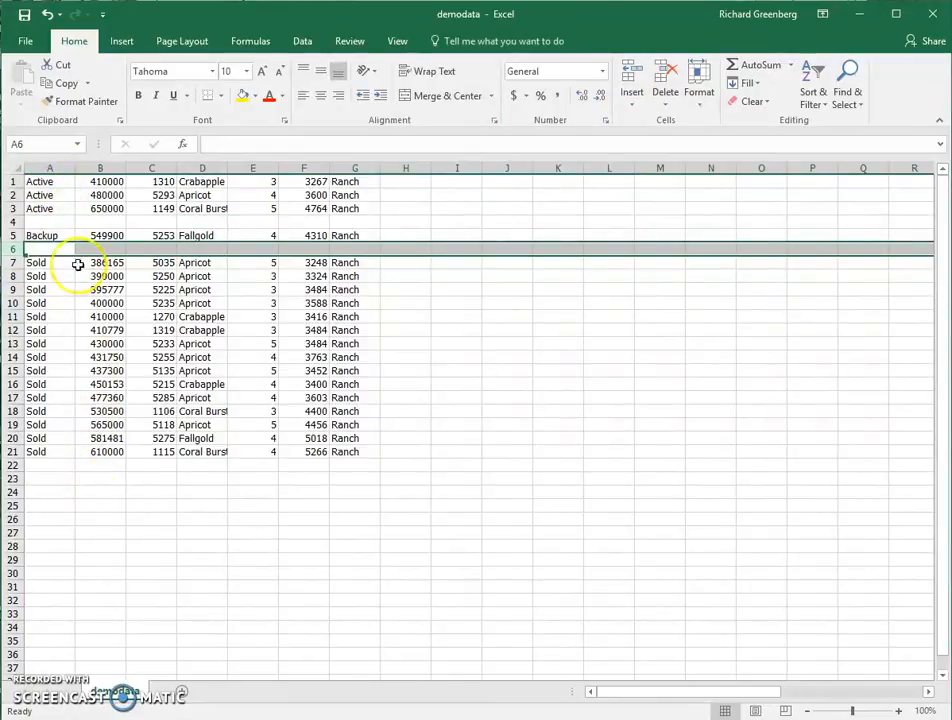
- Delete the status column A and format the price column that takes its place as Currency with $ and 0 decimal places
left_click(47, 164)
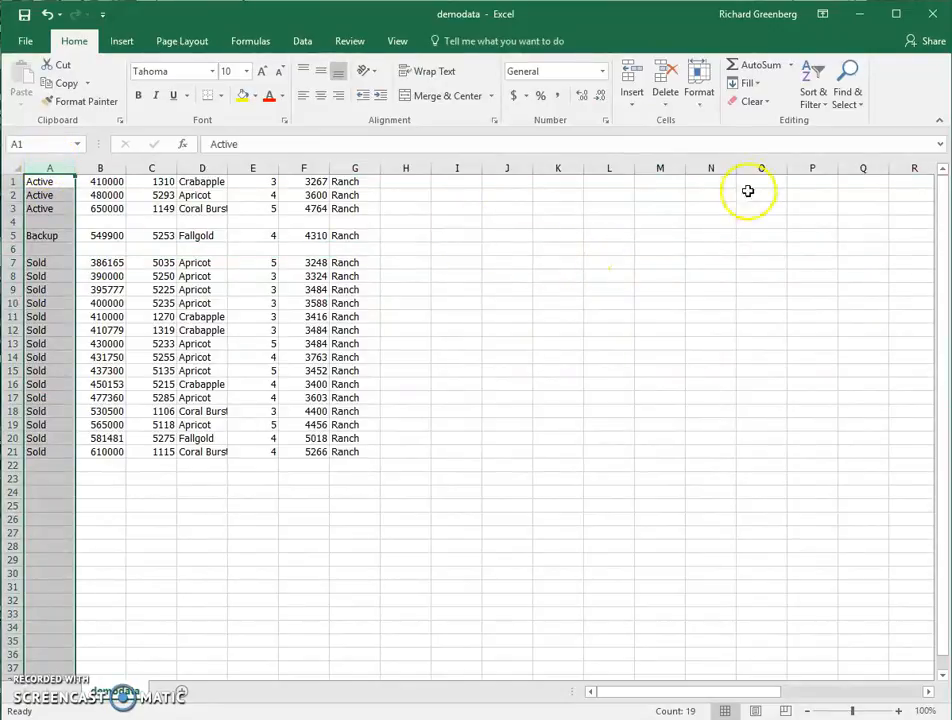
left_click(661, 74)
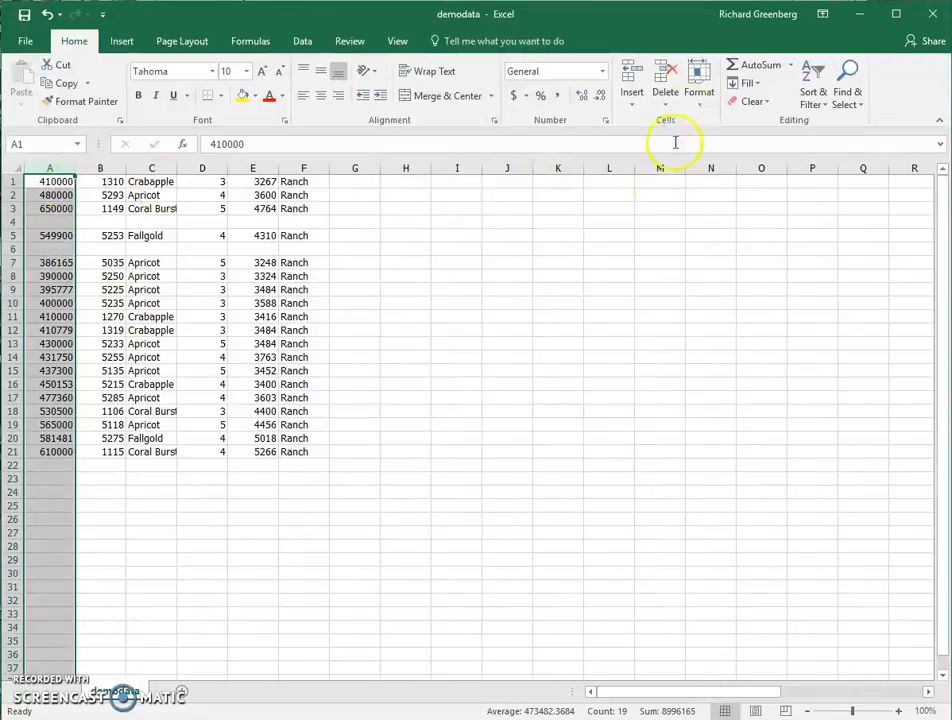
left_click(700, 90)
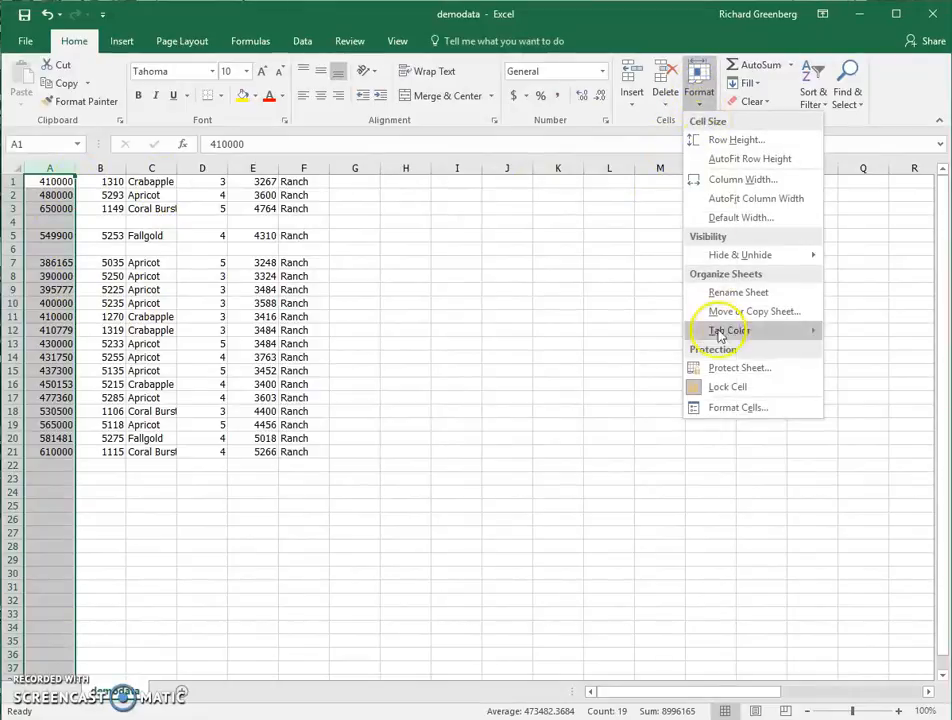
left_click(723, 406)
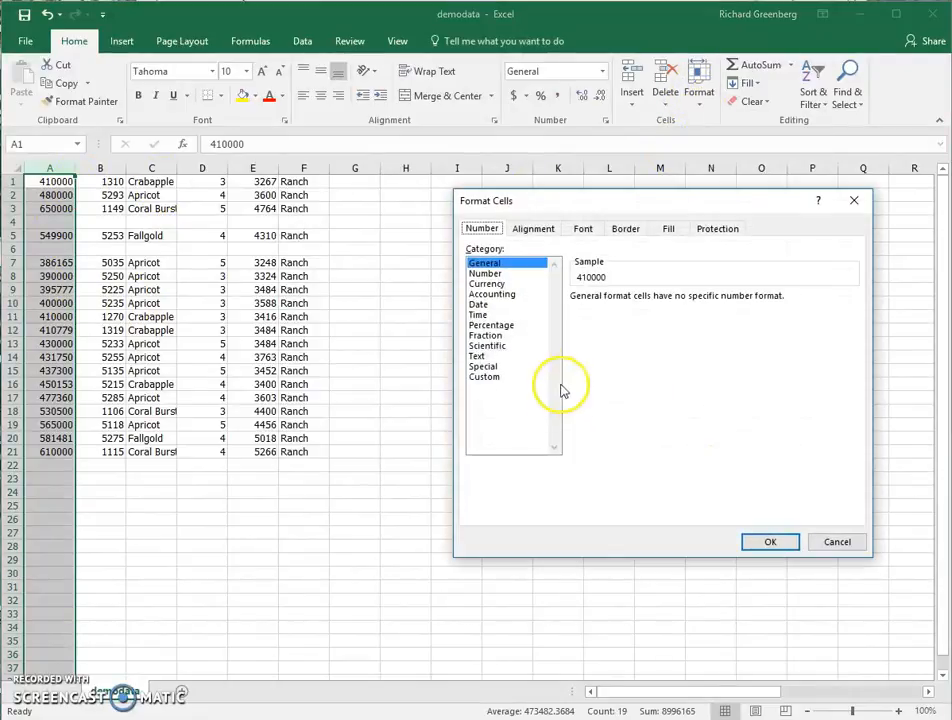
left_click(488, 284)
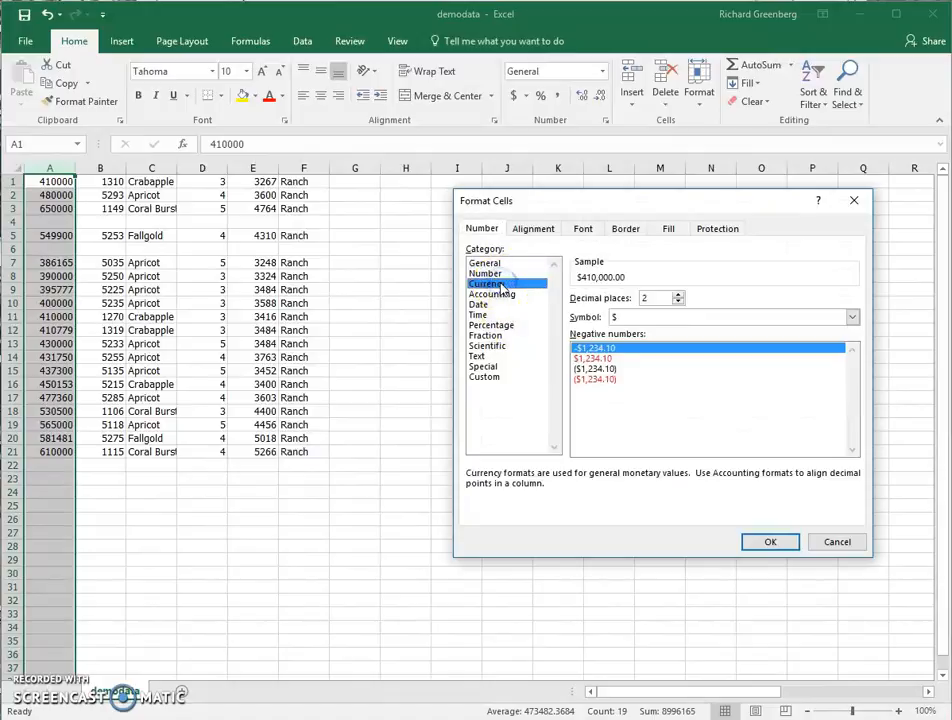
left_click(678, 302)
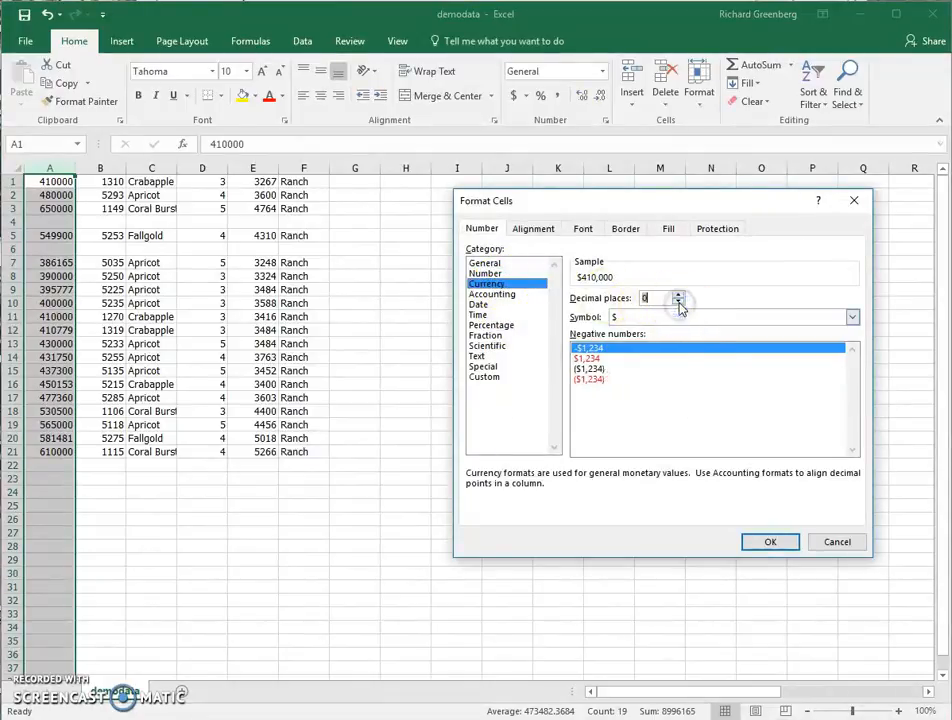
left_click(757, 541)
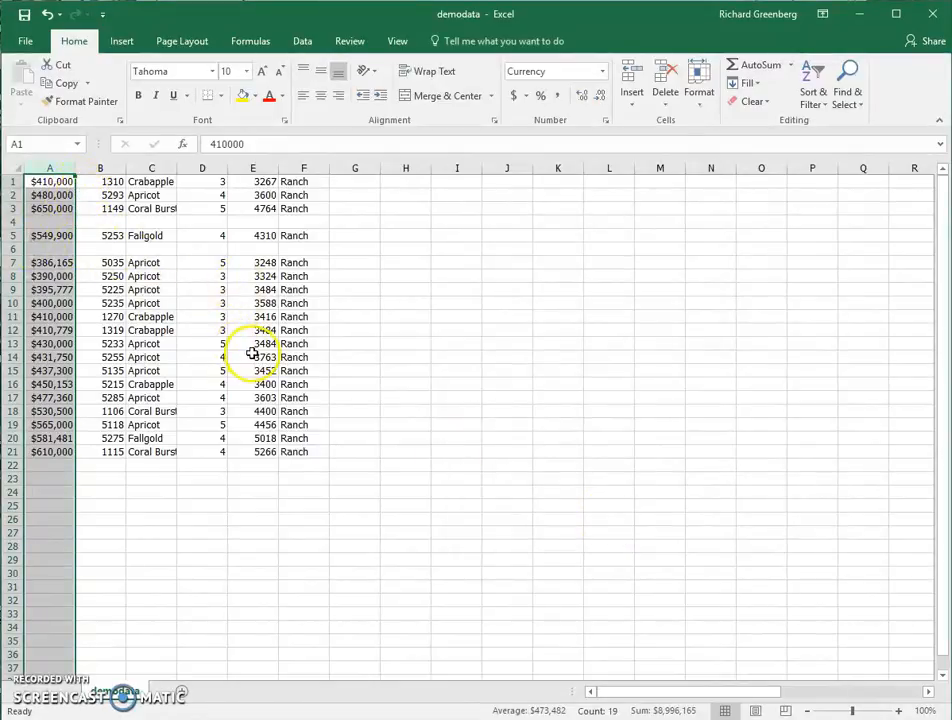
- Move the bedroom counts from column D to the empty column G after the style column
left_click(213, 167)
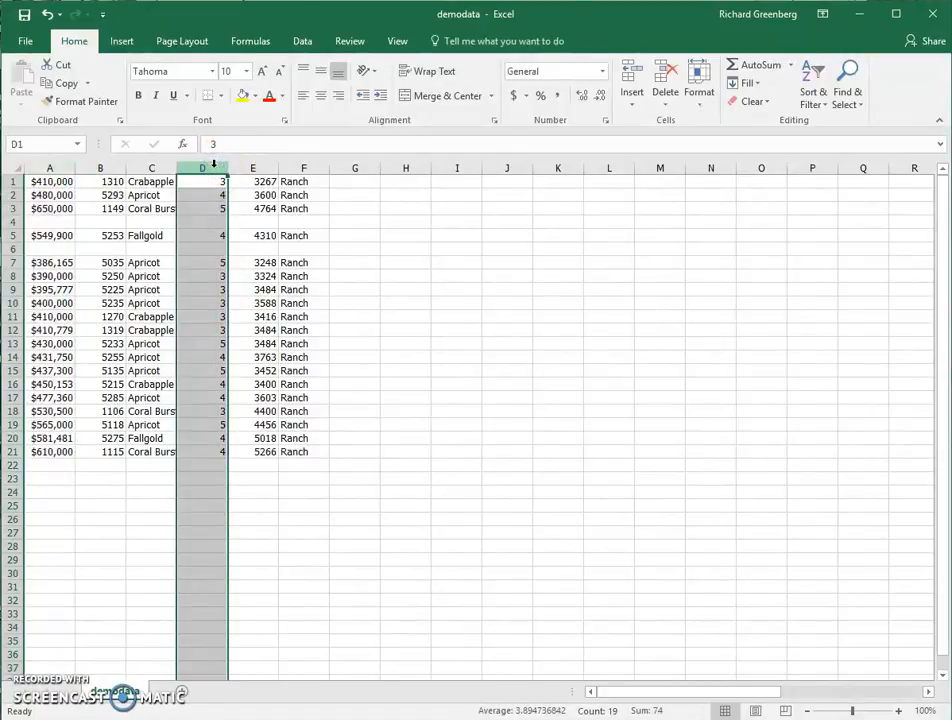
left_click(58, 64)
left_click(356, 167)
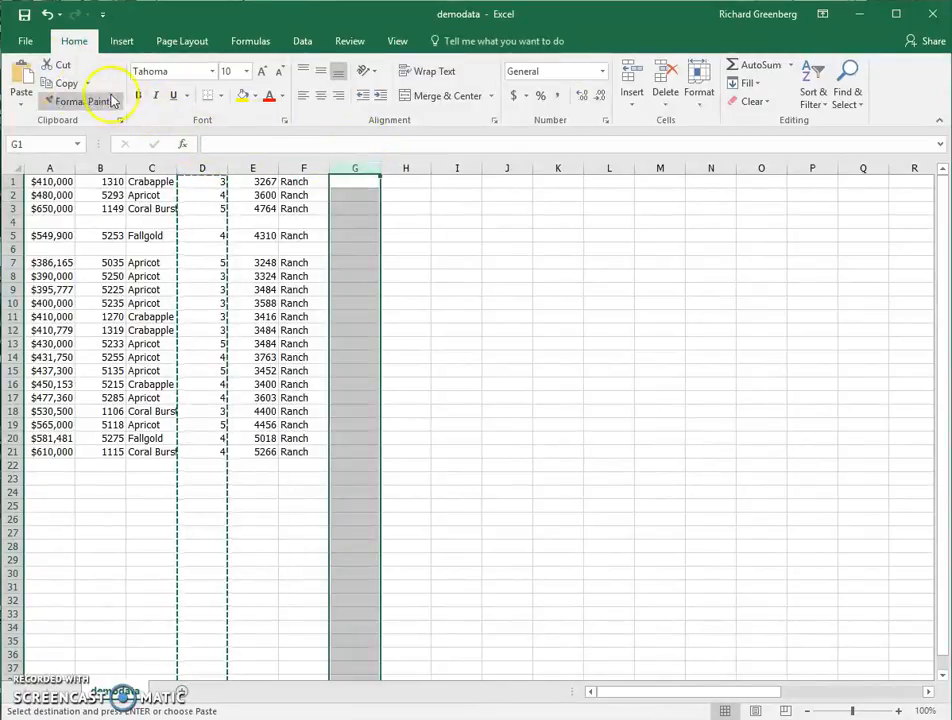
left_click(18, 72)
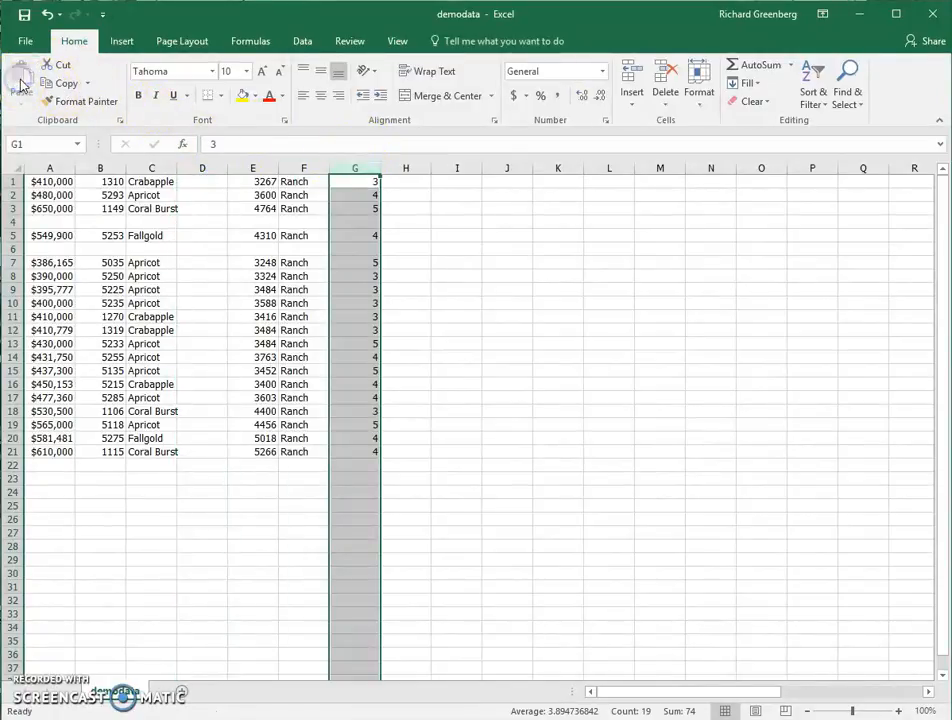
- Move the style entries (Ranch) from column F to the empty column D beside the street names
left_click(298, 168)
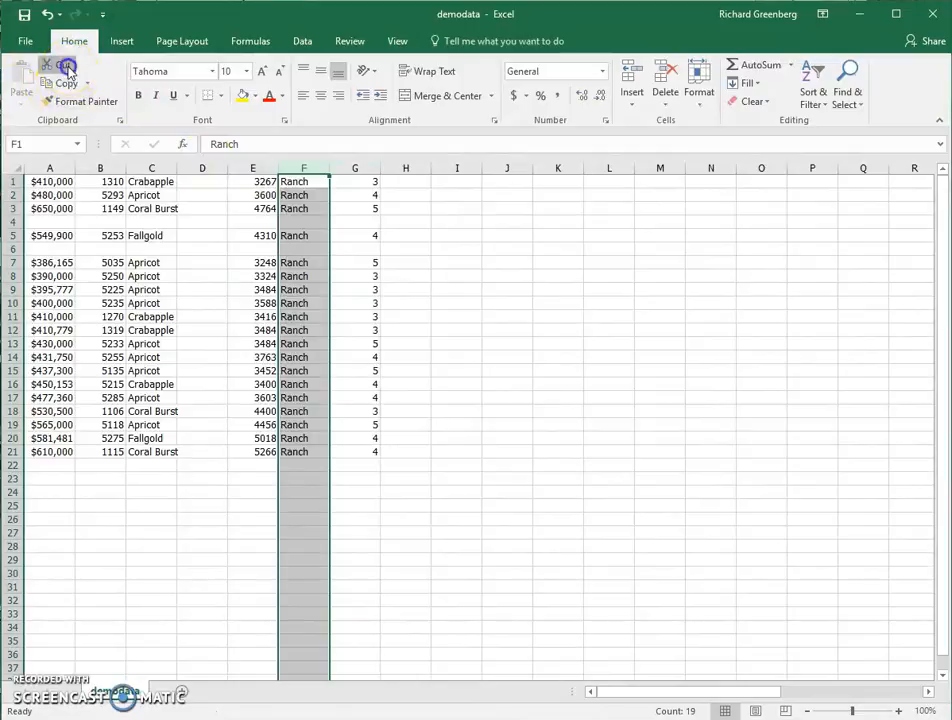
left_click(50, 64)
left_click(200, 167)
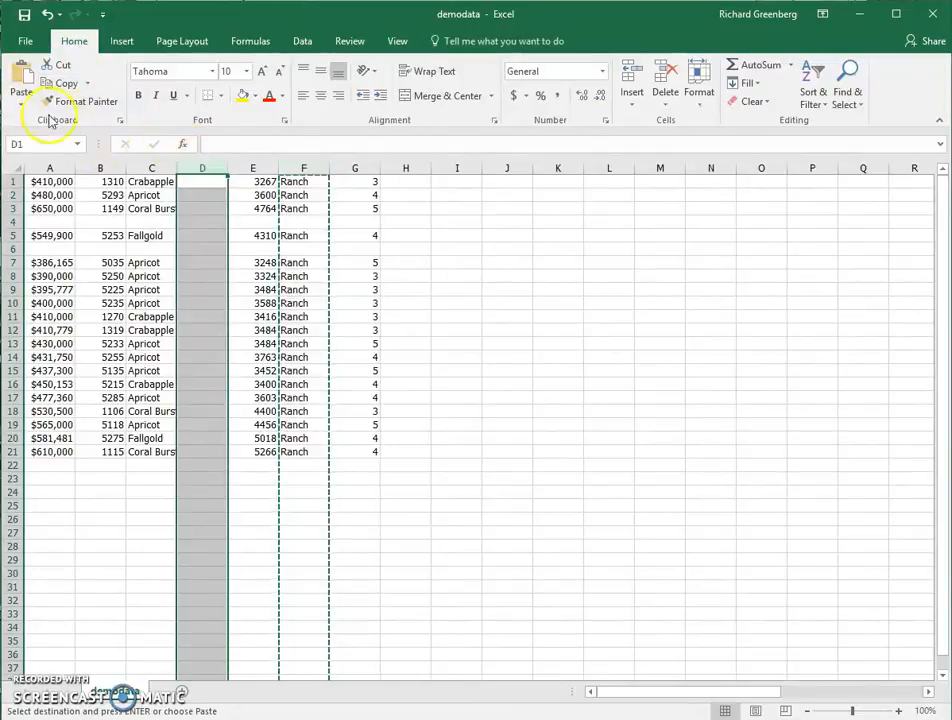
left_click(18, 94)
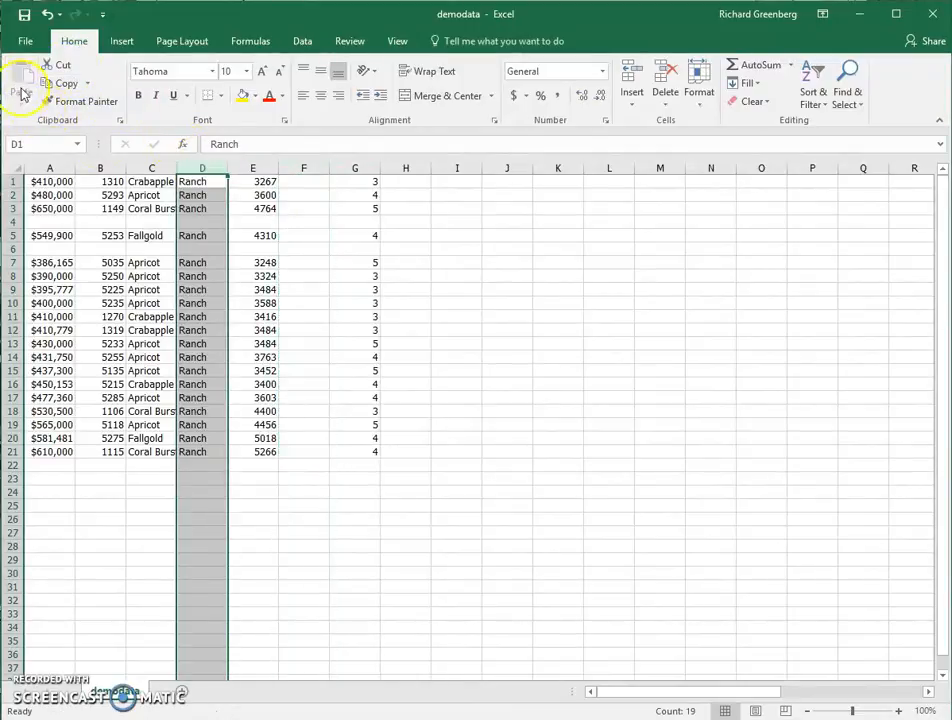
- Move the price column A to the empty column H after the bedroom counts
left_click(62, 167)
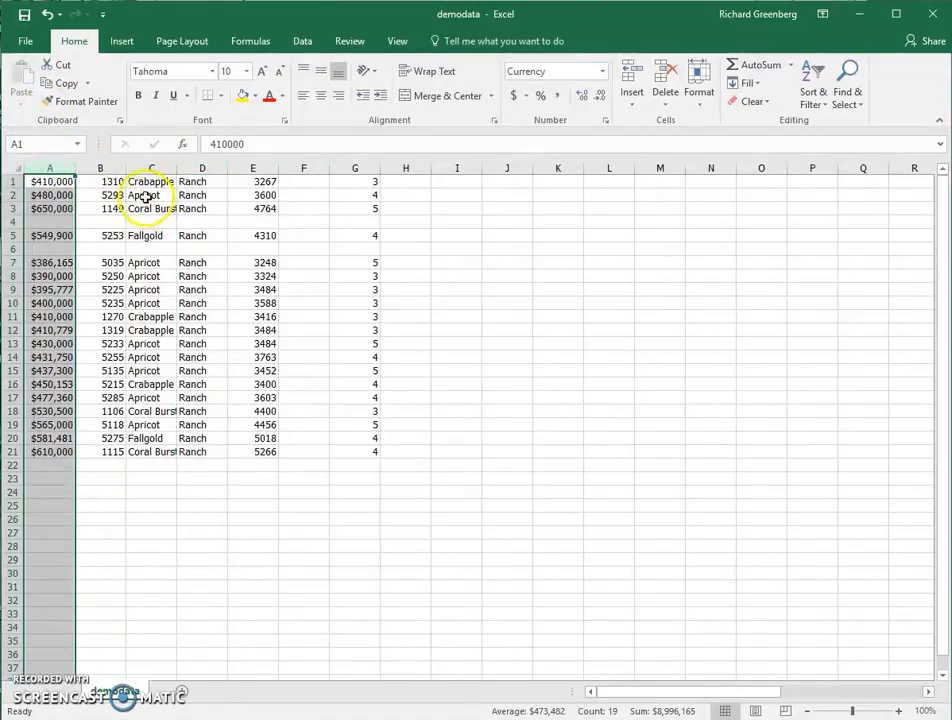
left_click(57, 65)
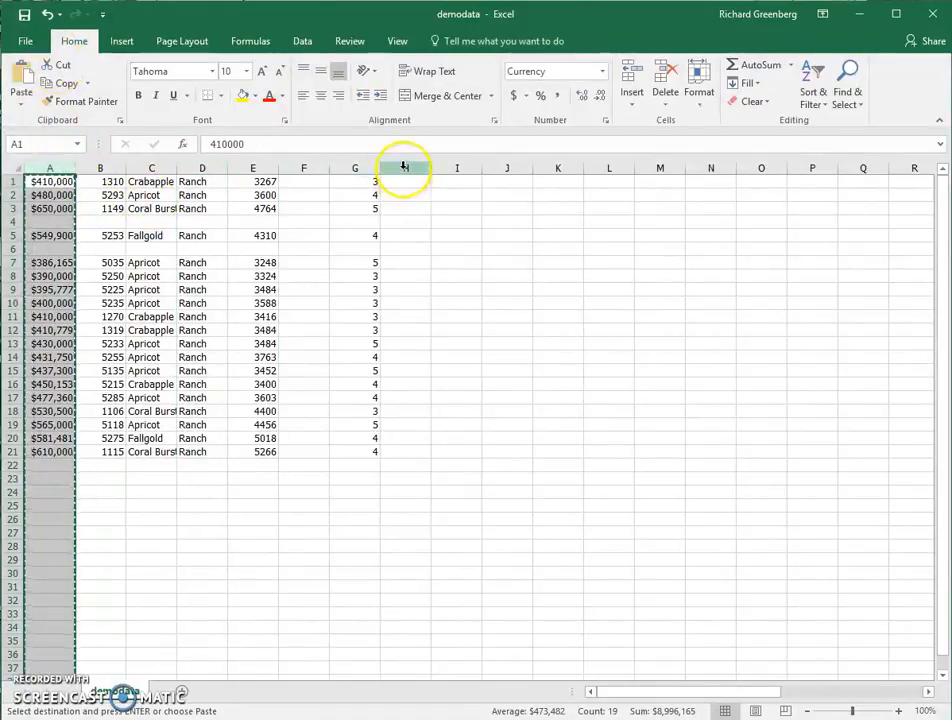
left_click(405, 167)
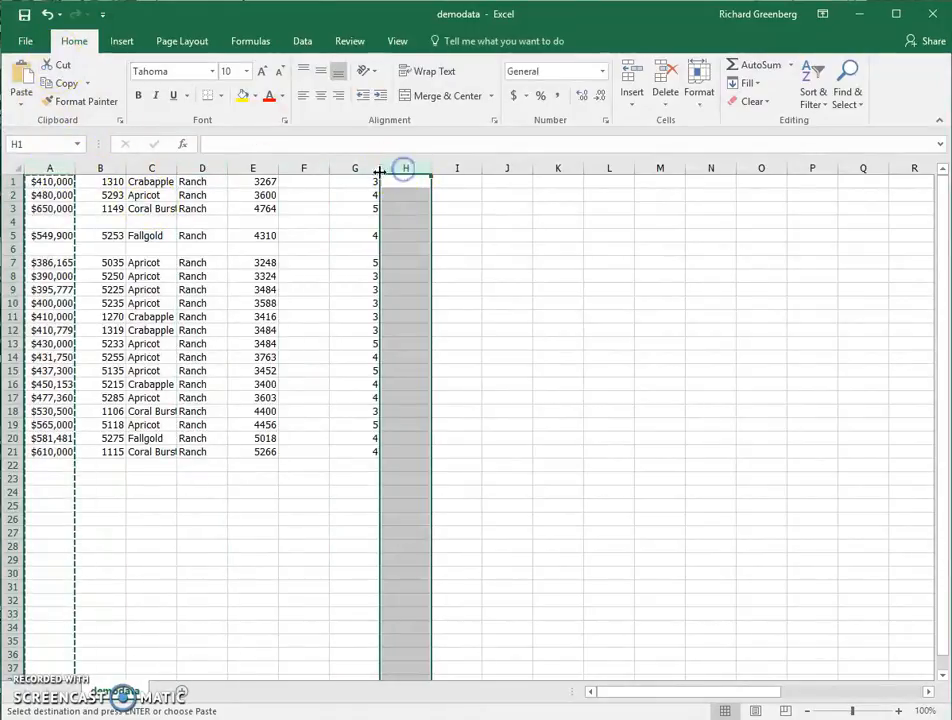
left_click(21, 80)
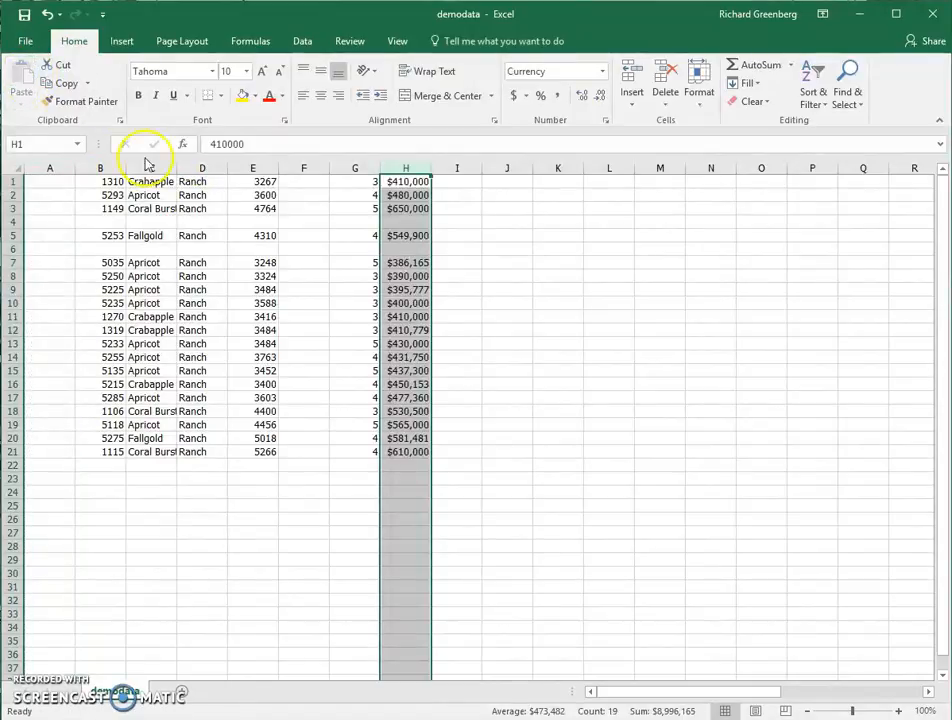
- Delete the empty column F between the square footage and the bedroom counts
left_click(310, 167)
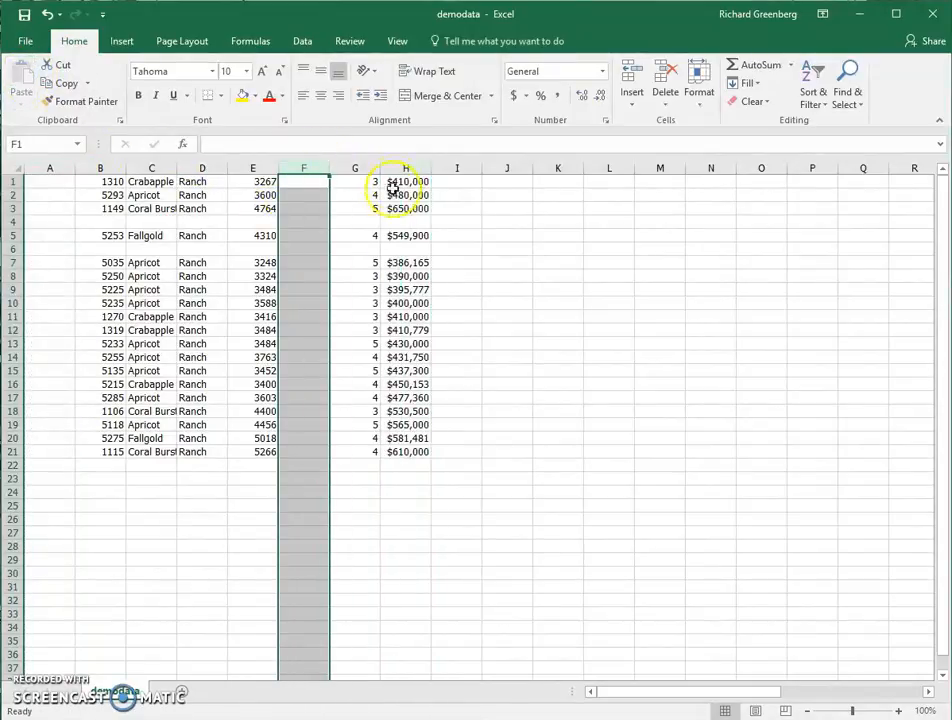
left_click(665, 80)
left_click(506, 342)
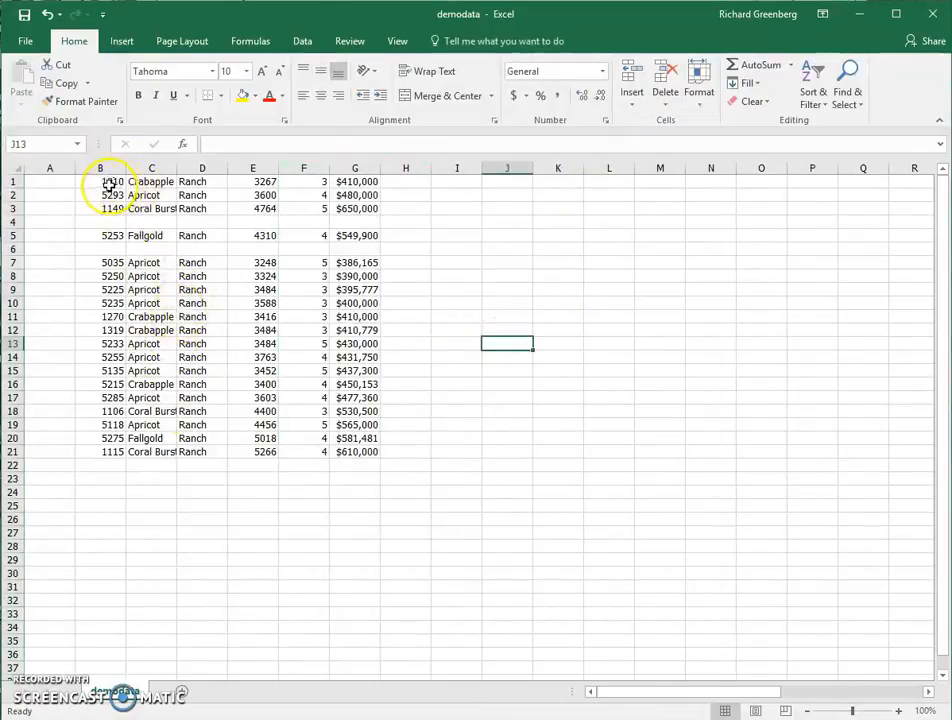
- Move the whole listing block B1:G21 so that it starts at cell H6
left_click_drag(108, 183, 342, 456)
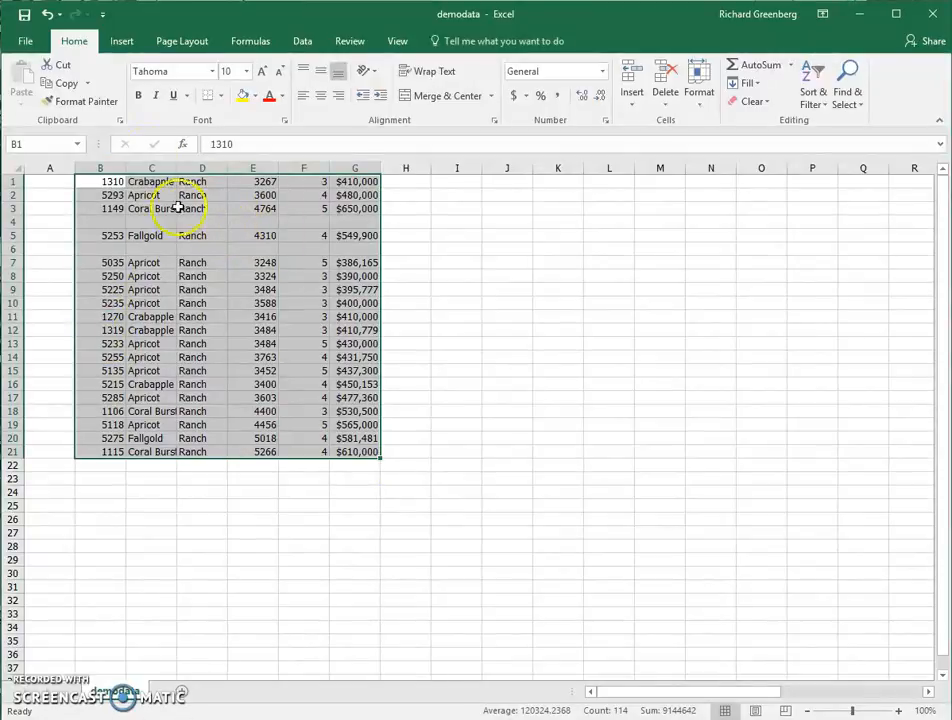
left_click(58, 83)
left_click(396, 250)
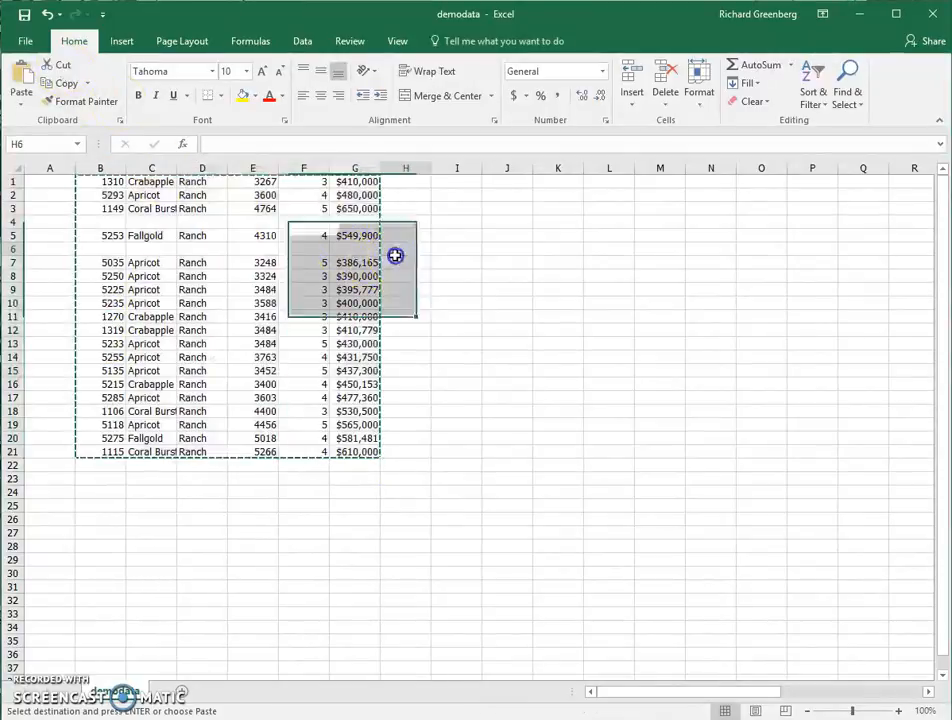
left_click(27, 86)
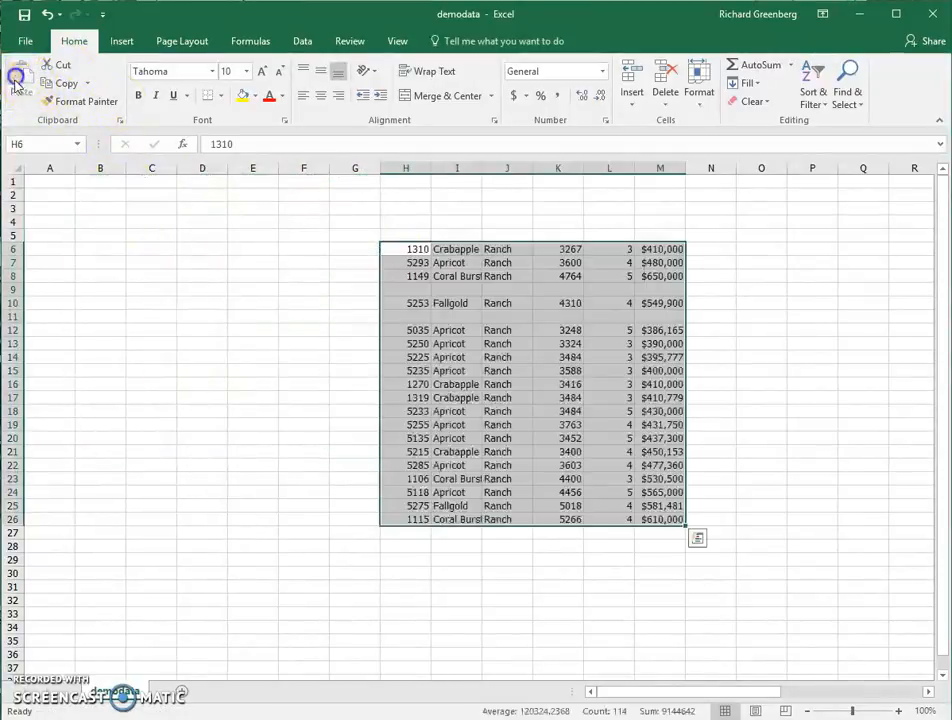
- Label the status groups in column G with "Active:" in G5, "Pending:" in G9 and "Sold:" in G11
left_click(348, 235)
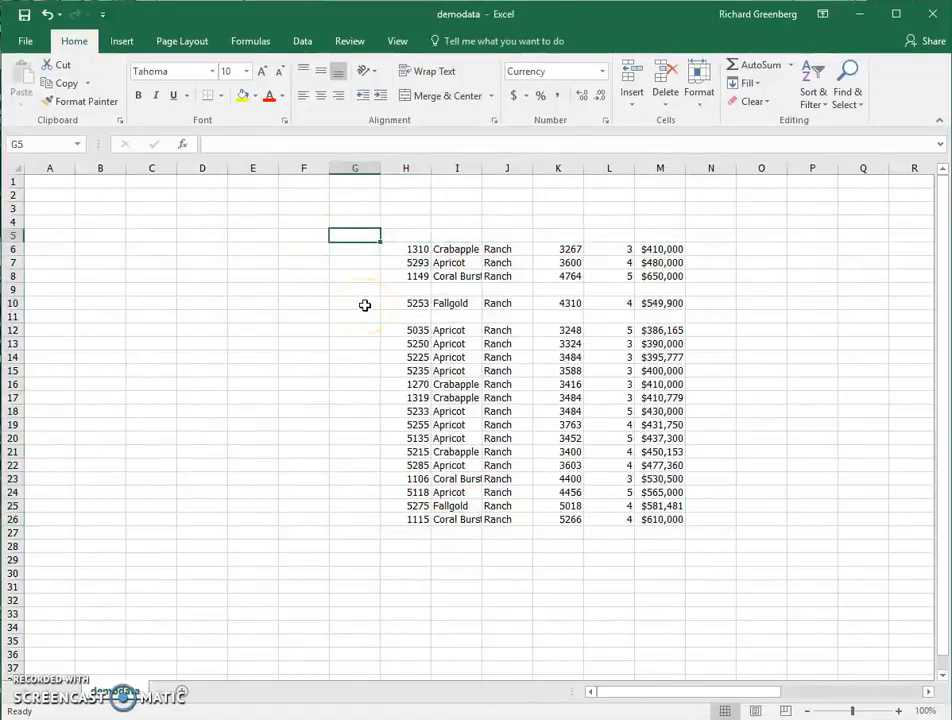
type("Active:")
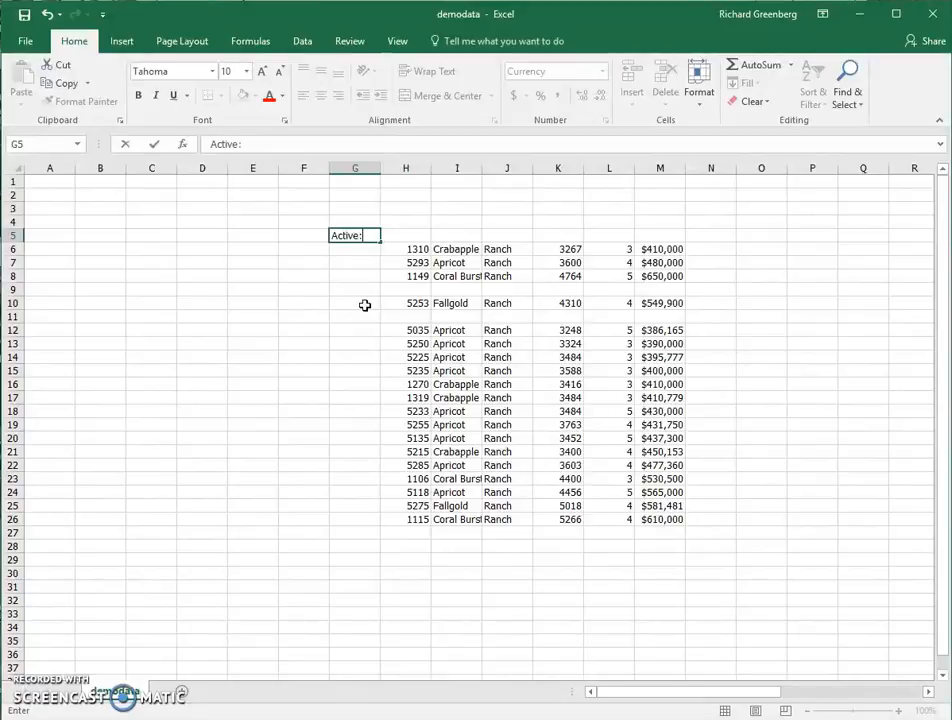
left_click(346, 289)
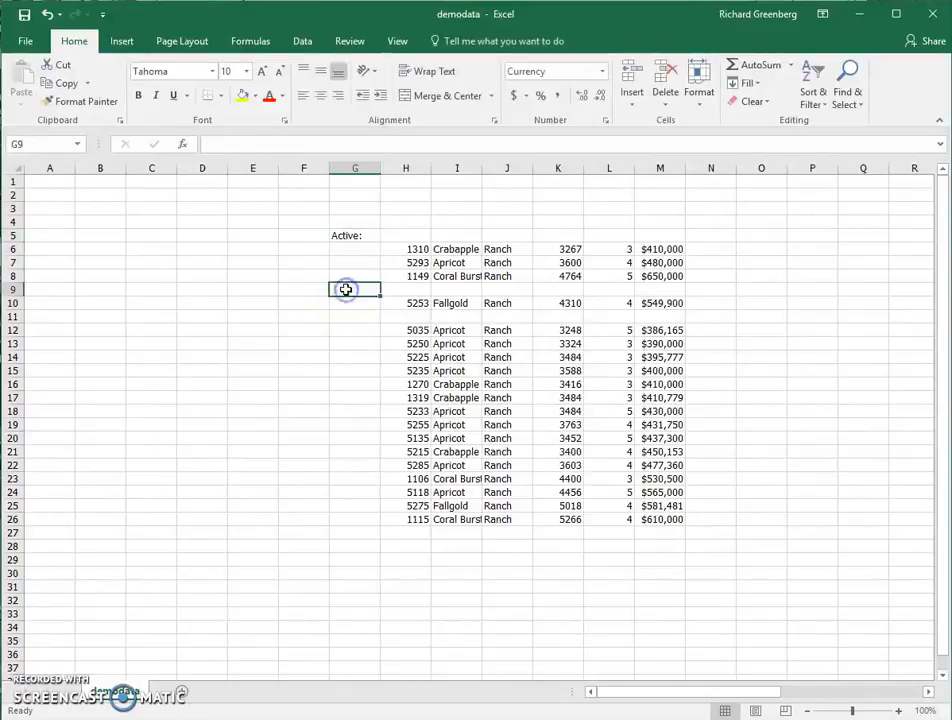
type("P")
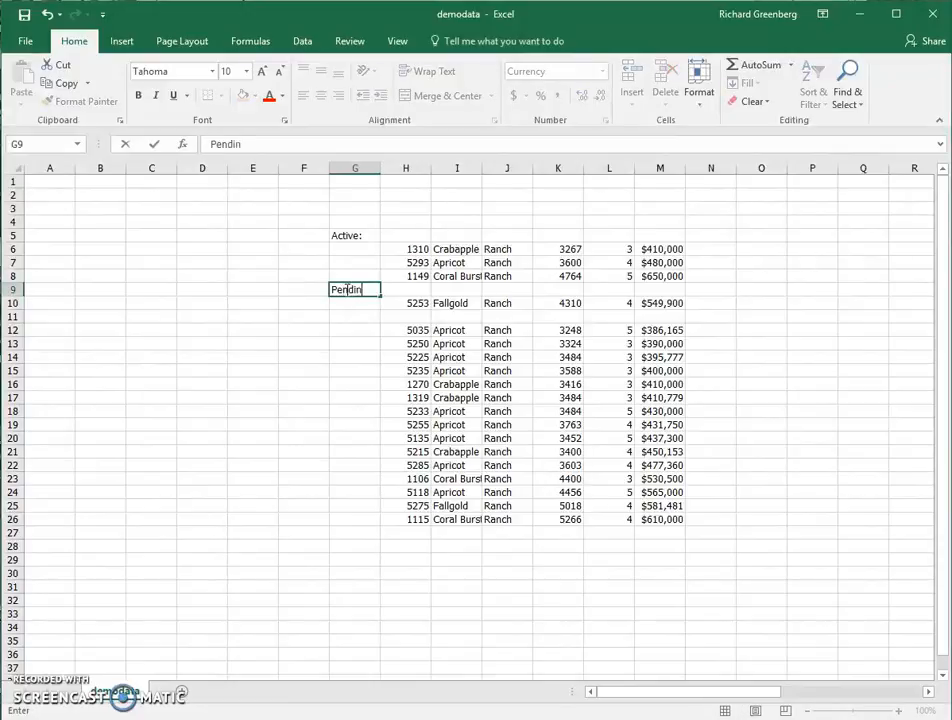
type("ending:")
left_click(346, 318)
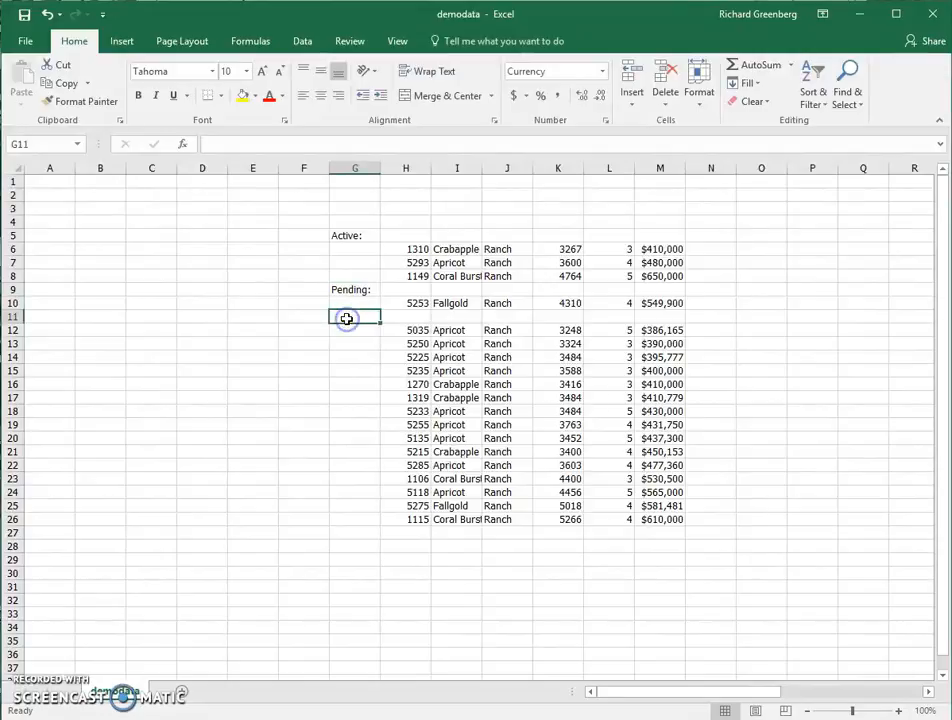
type("Sold:")
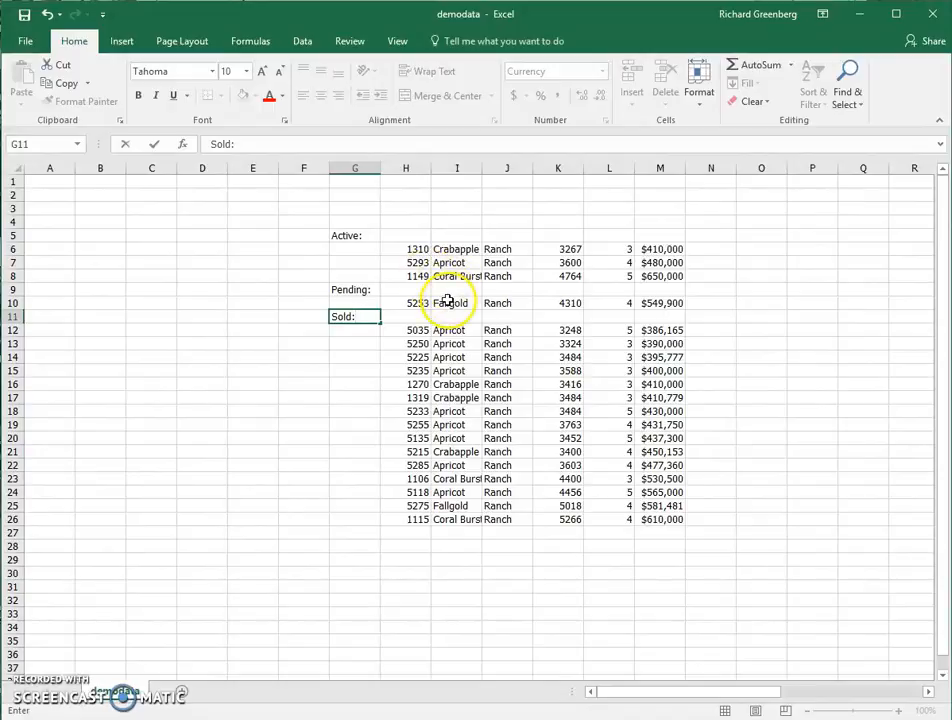
- Insert a blank column between the house numbers and street names and narrow it to a thin gap
left_click(450, 168)
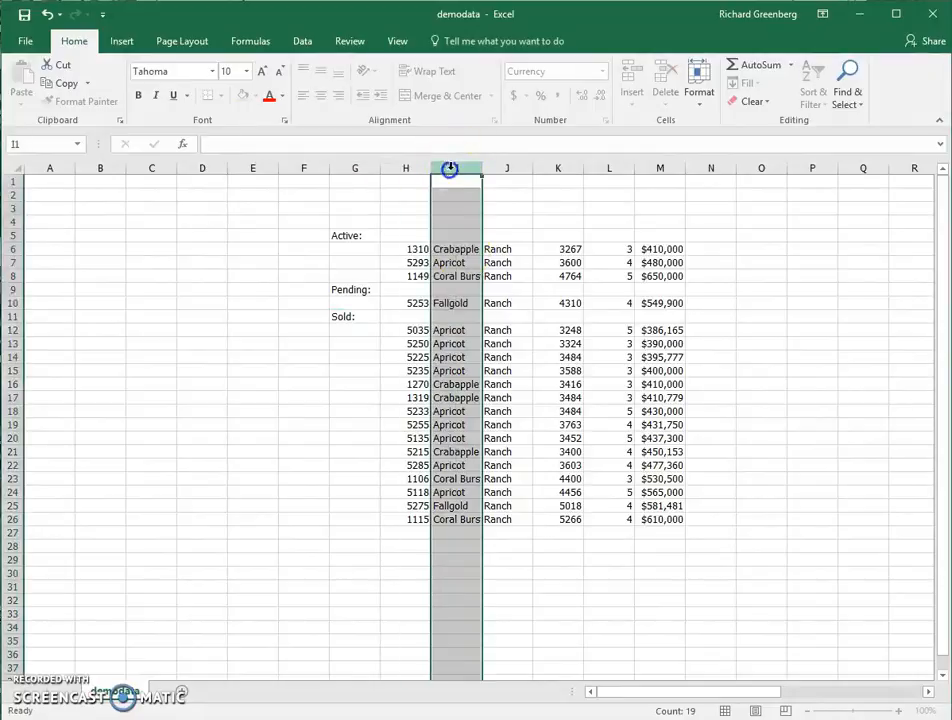
left_click(633, 76)
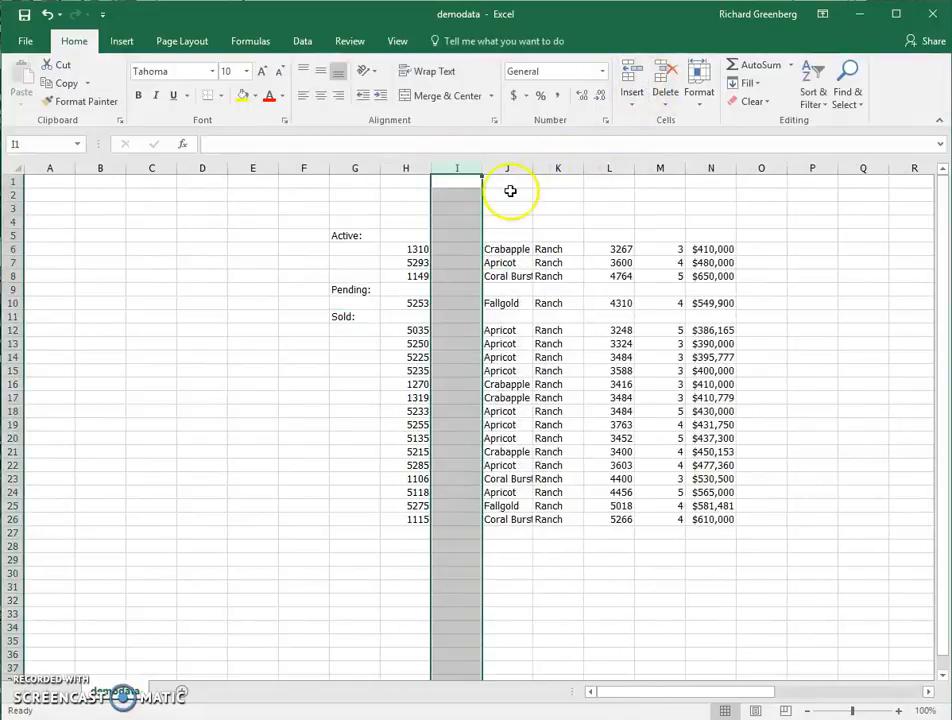
left_click_drag(484, 168, 438, 166)
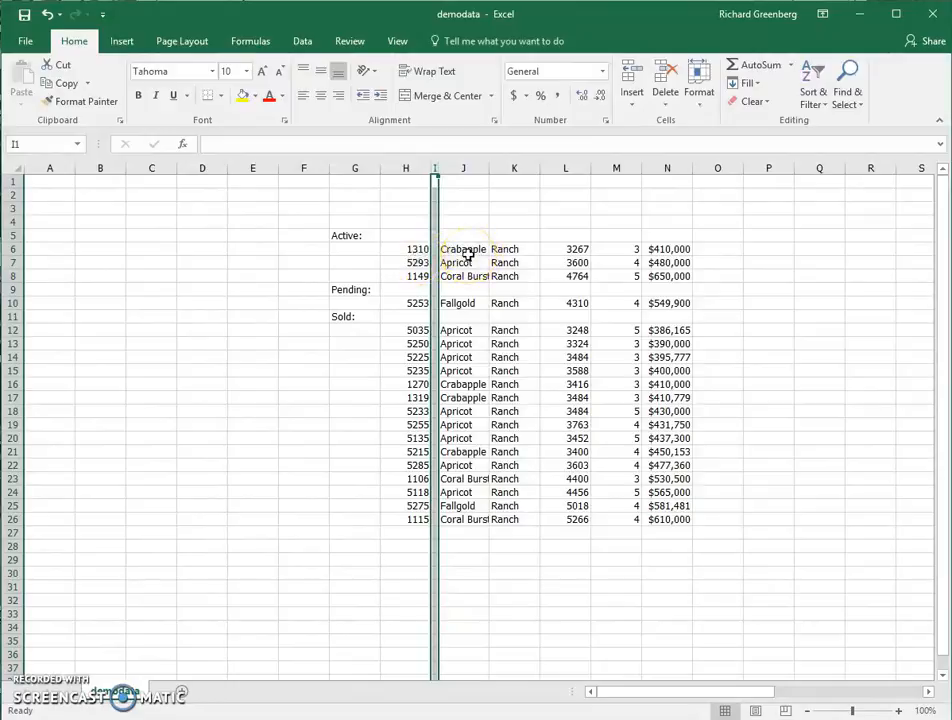
- Enter the headers "Address:" in J4 and "Style:" in K4, correcting the spelling of Address
left_click(467, 221)
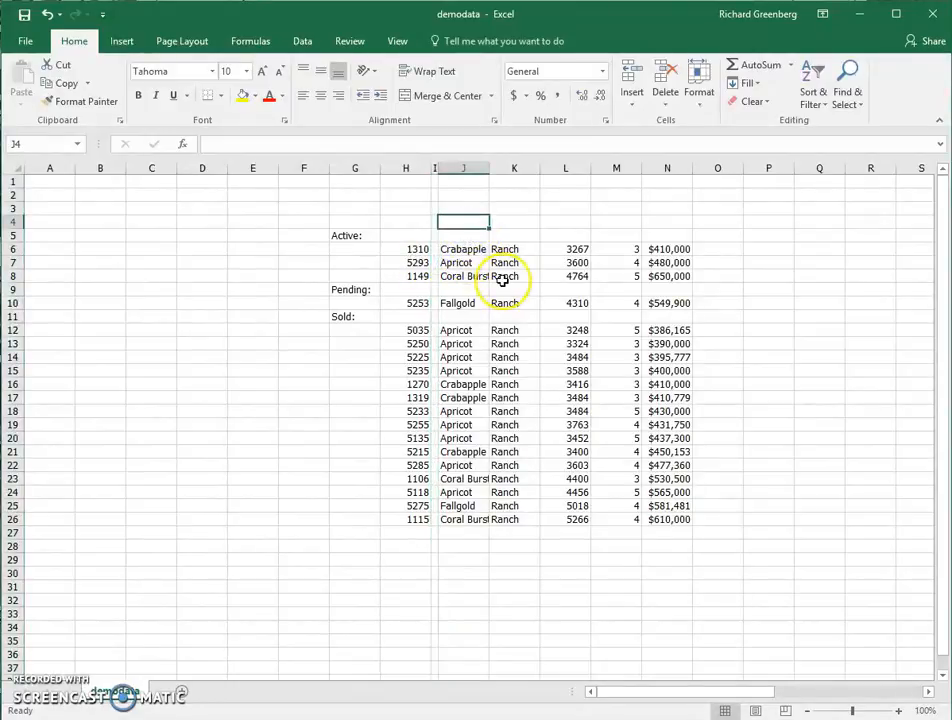
type("Adress:")
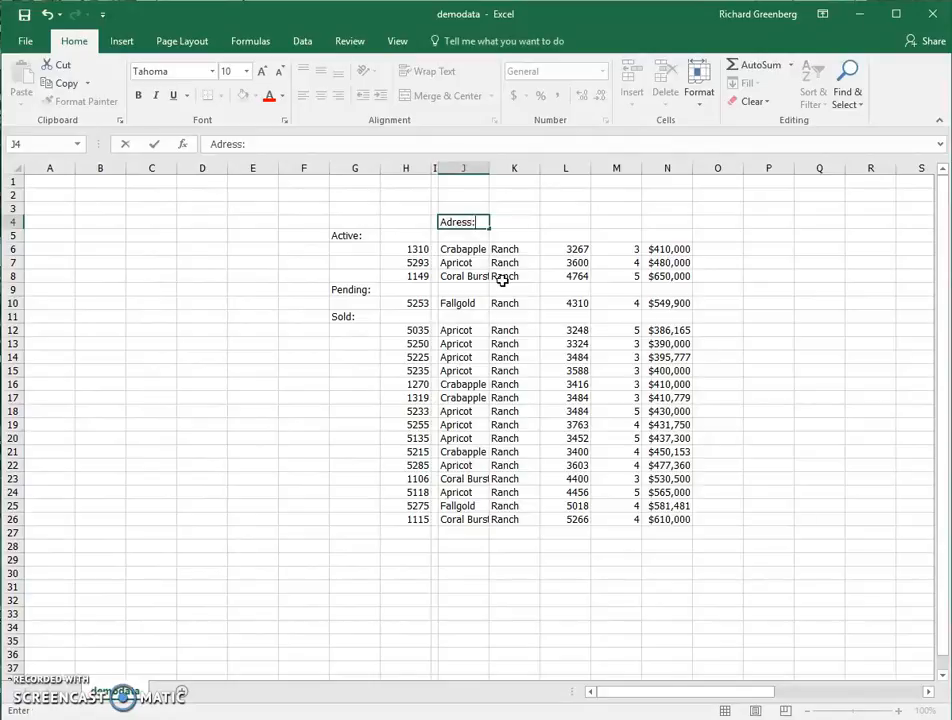
key("Tab")
type("S")
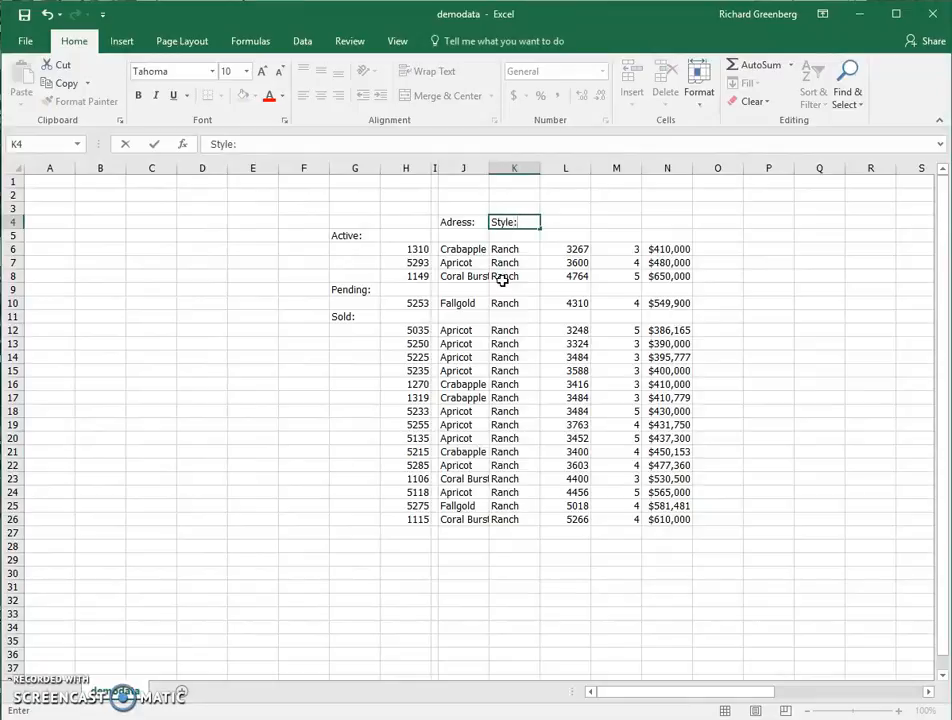
left_click(448, 221)
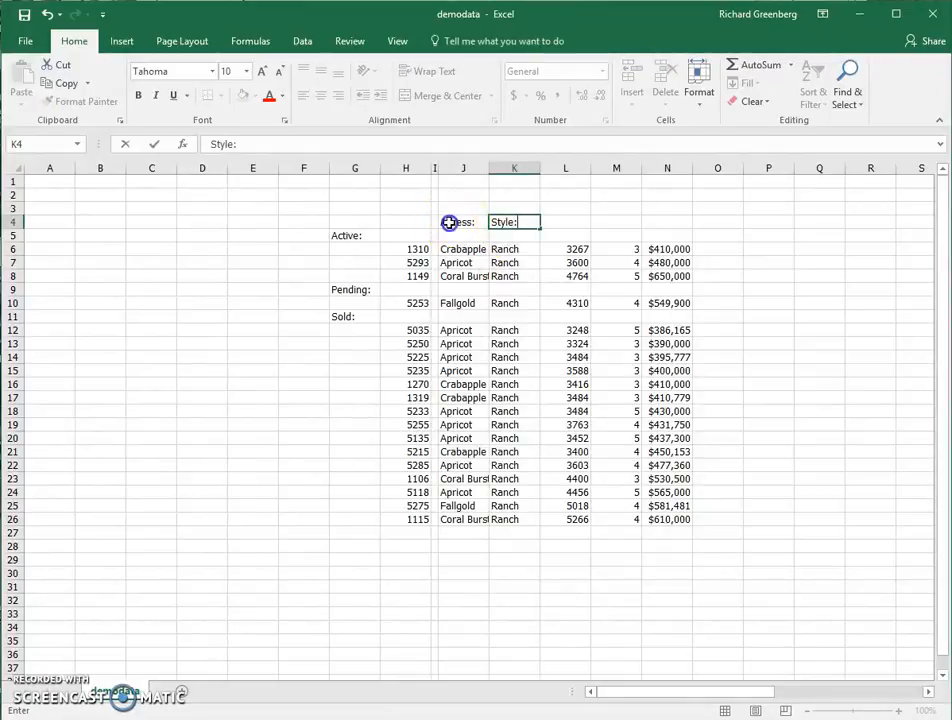
left_click(223, 144)
type("d")
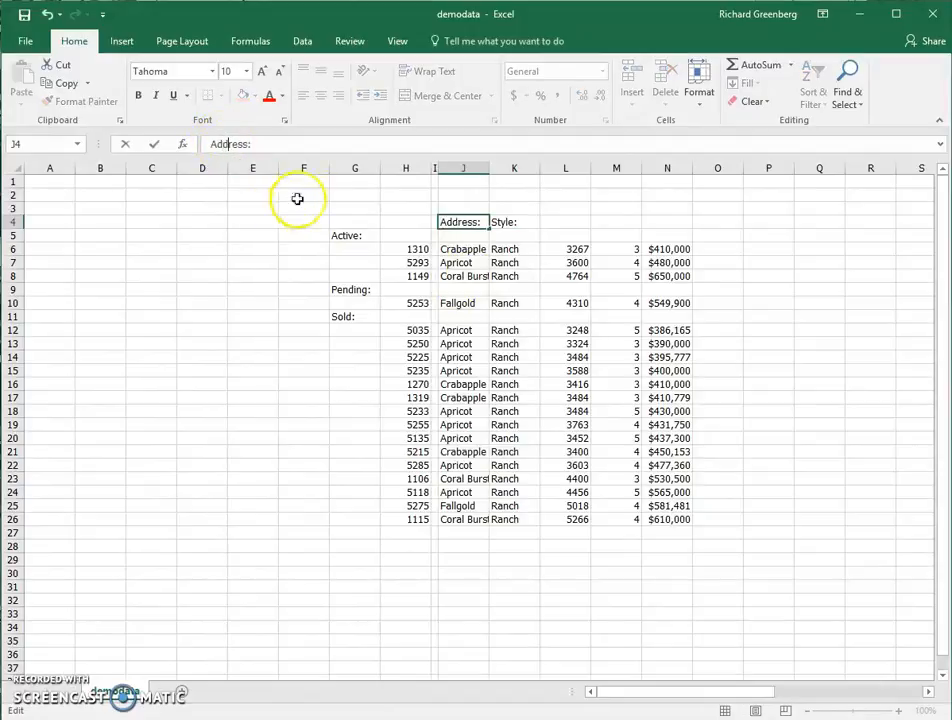
- Enter the remaining headers "Sq.Ft." in L4, "Bedrooms:" in M4 and "Price:" in N4
left_click(550, 223)
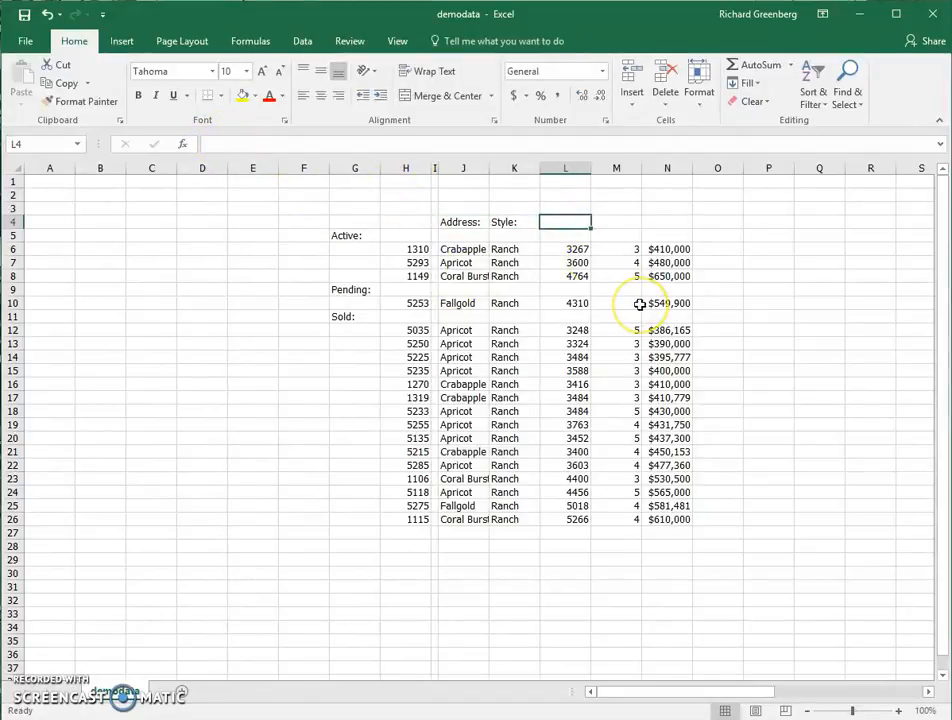
type("Sq.Ft.")
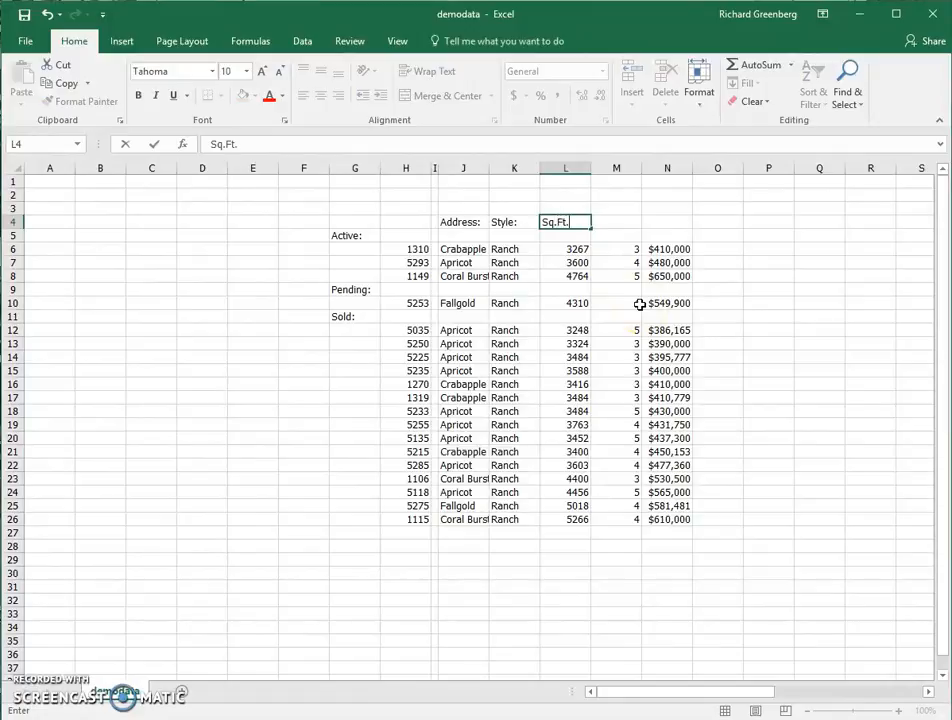
key("Tab")
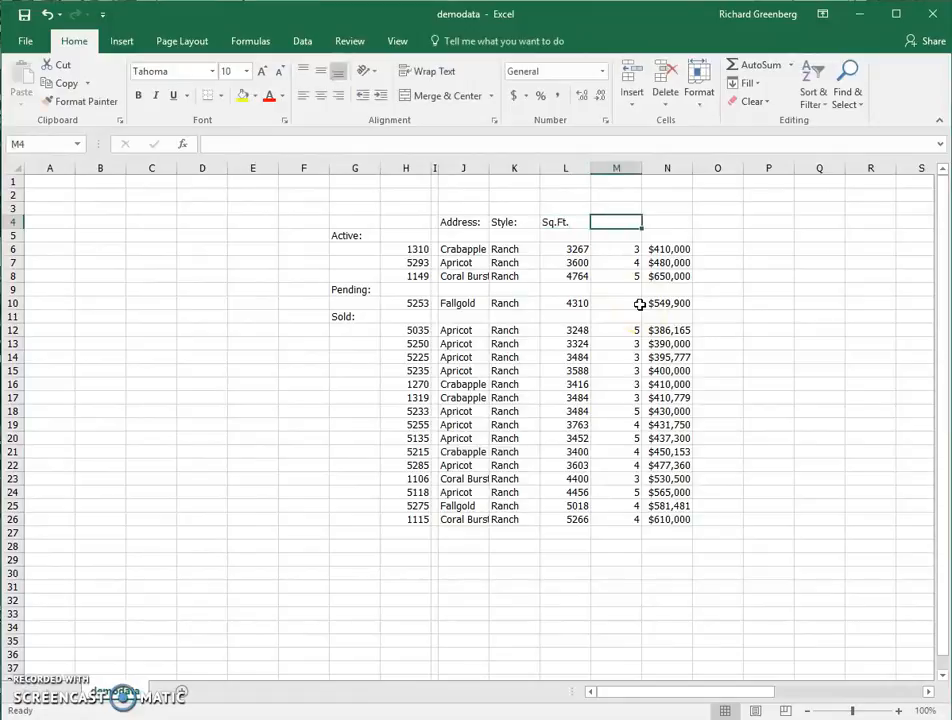
type("Bedrooms:")
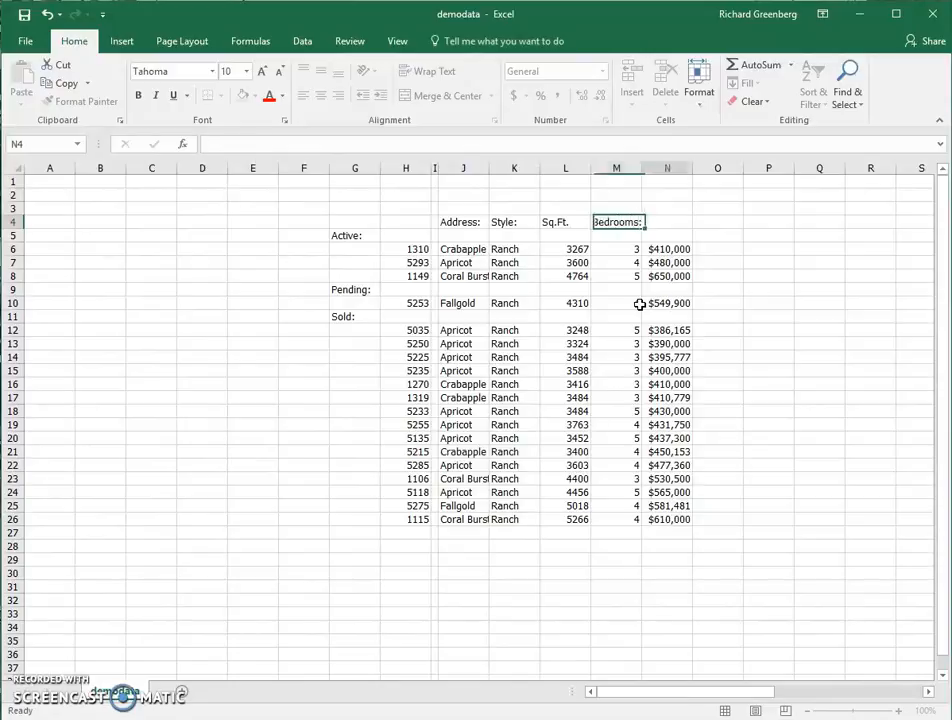
key("Tab")
type("Pr")
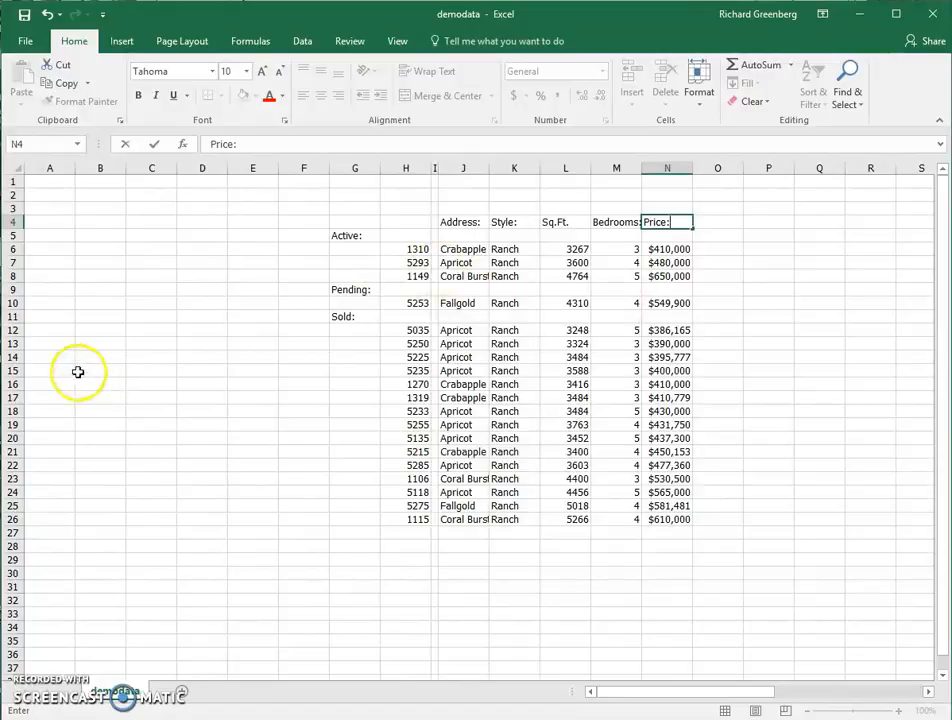
left_click(147, 319)
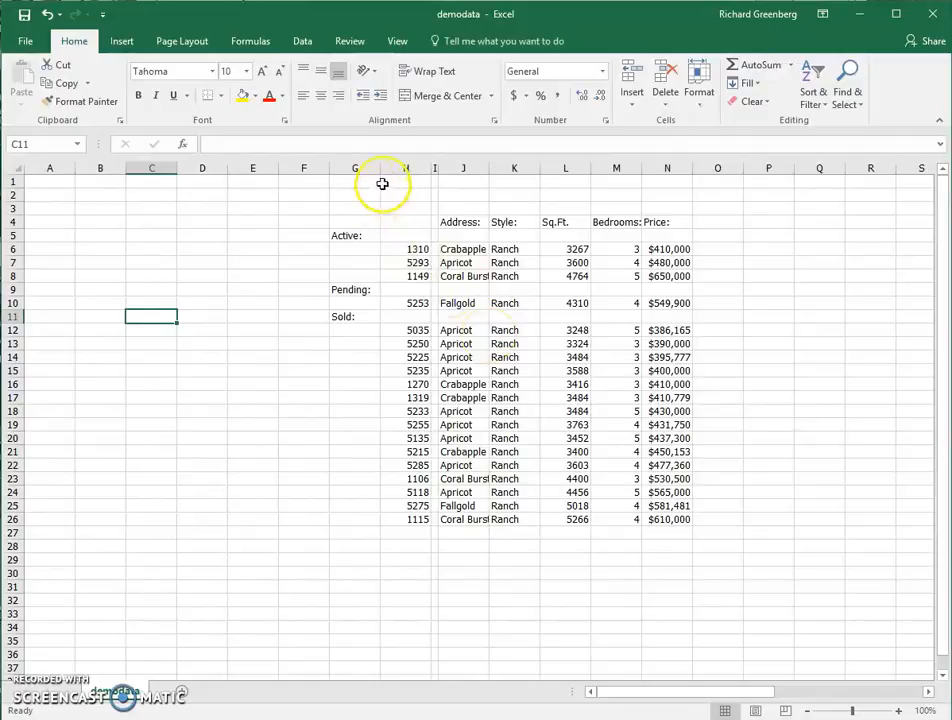
- Widen the status label column G, narrow house number column H slightly, and widen street column J to fit the full names
left_click_drag(380, 169, 410, 170)
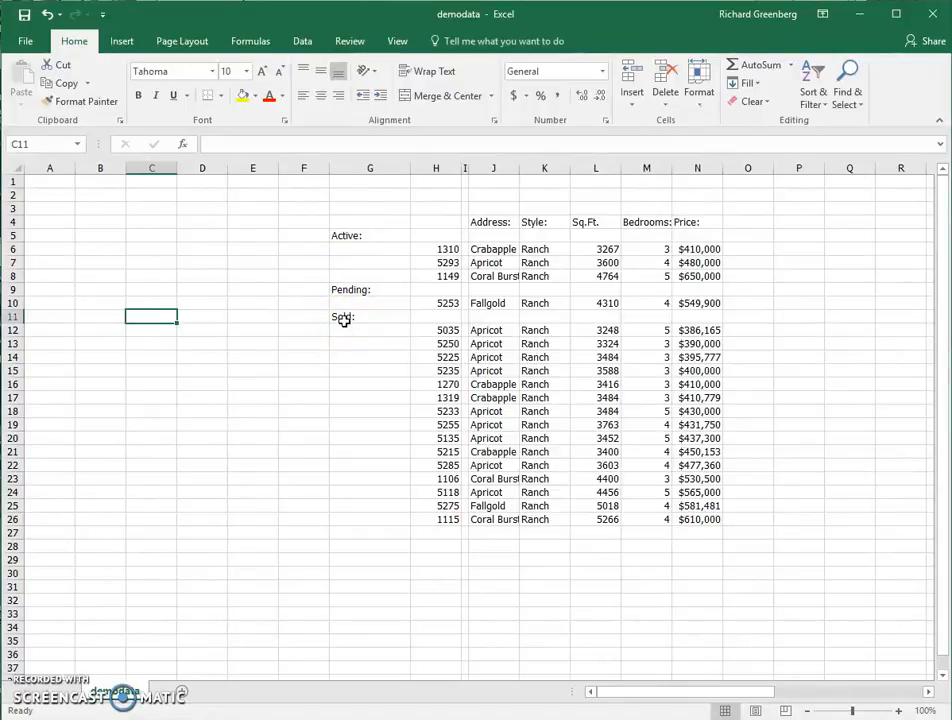
left_click_drag(463, 168, 451, 167)
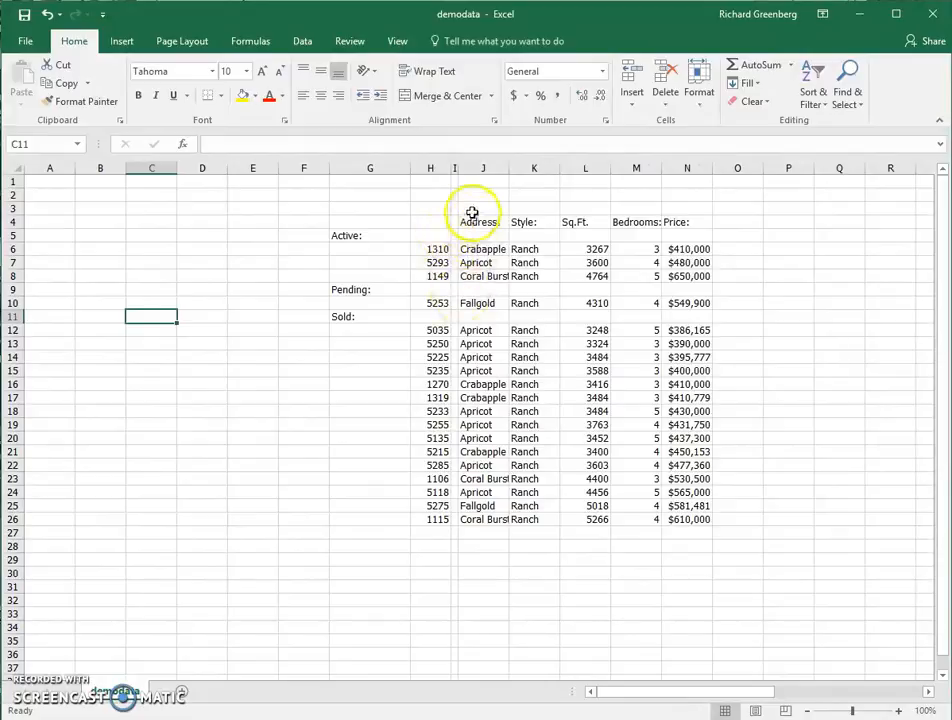
left_click_drag(510, 168, 557, 167)
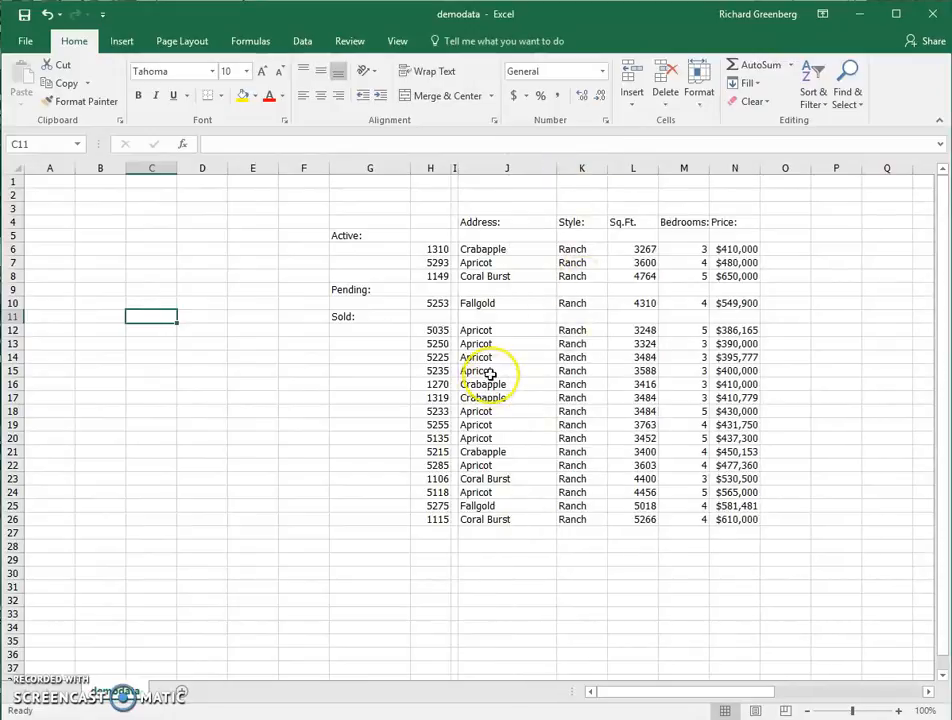
- Widen the Style, Sq.Ft., Bedrooms and Price columns, and copy the whole listing table G7:N29
left_click_drag(607, 168, 829, 168)
left_click_drag(372, 222, 758, 521)
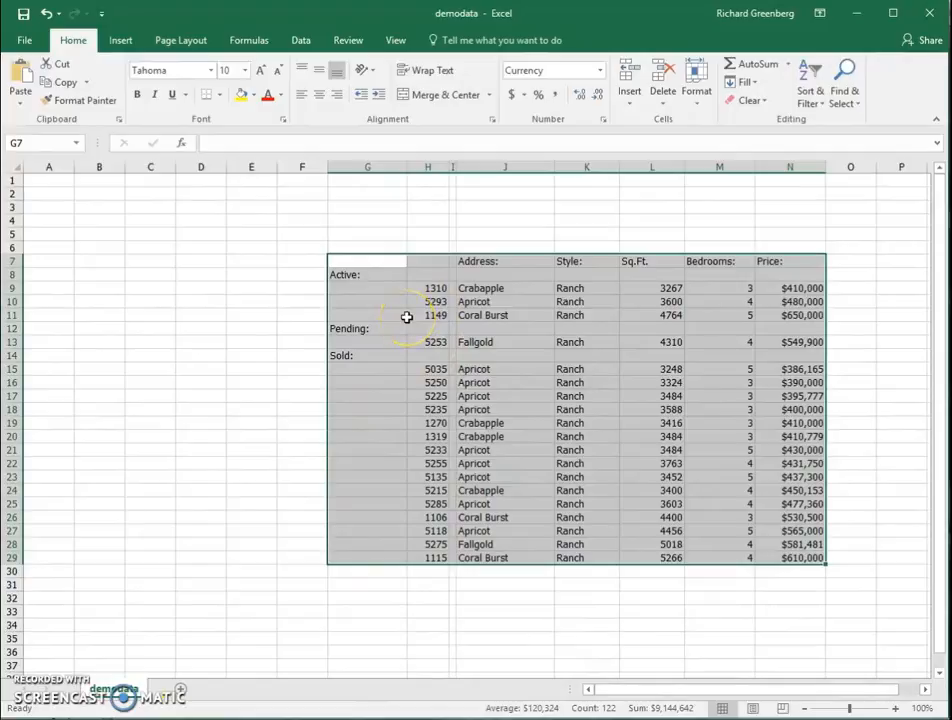
right_click(405, 316)
left_click(452, 347)
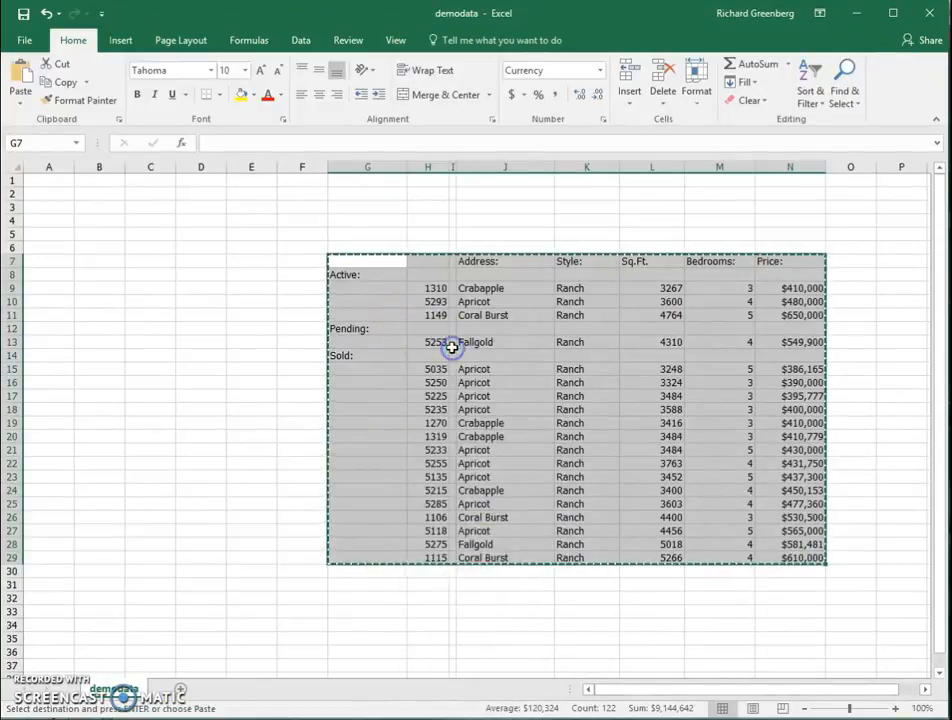
- Switch to ScribeFire in Firefox and start a new, empty post in the visual editor
key("alt+Tab")
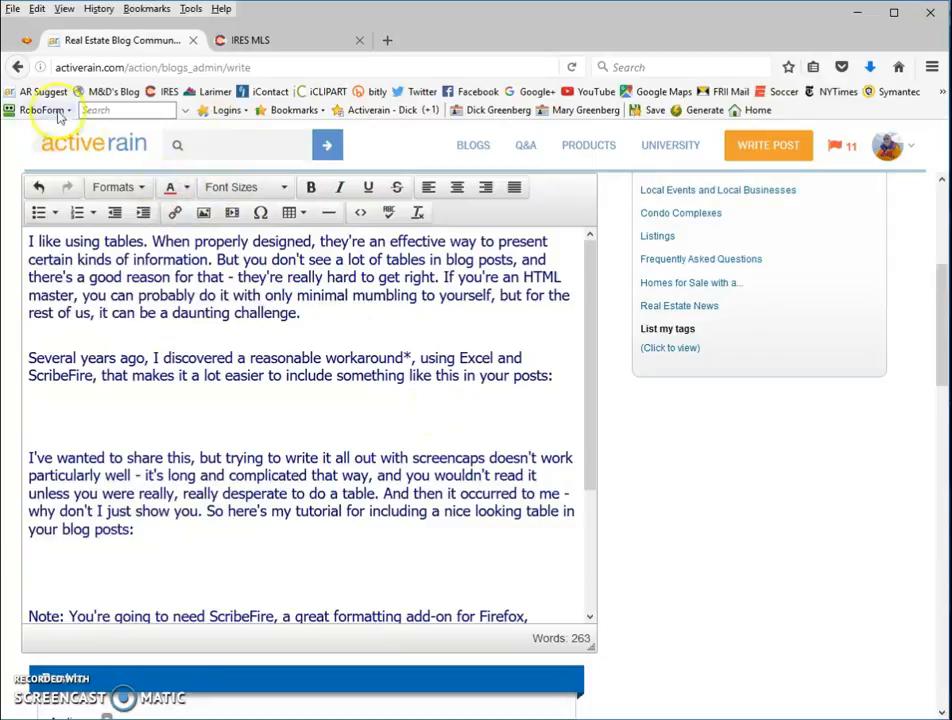
left_click(28, 42)
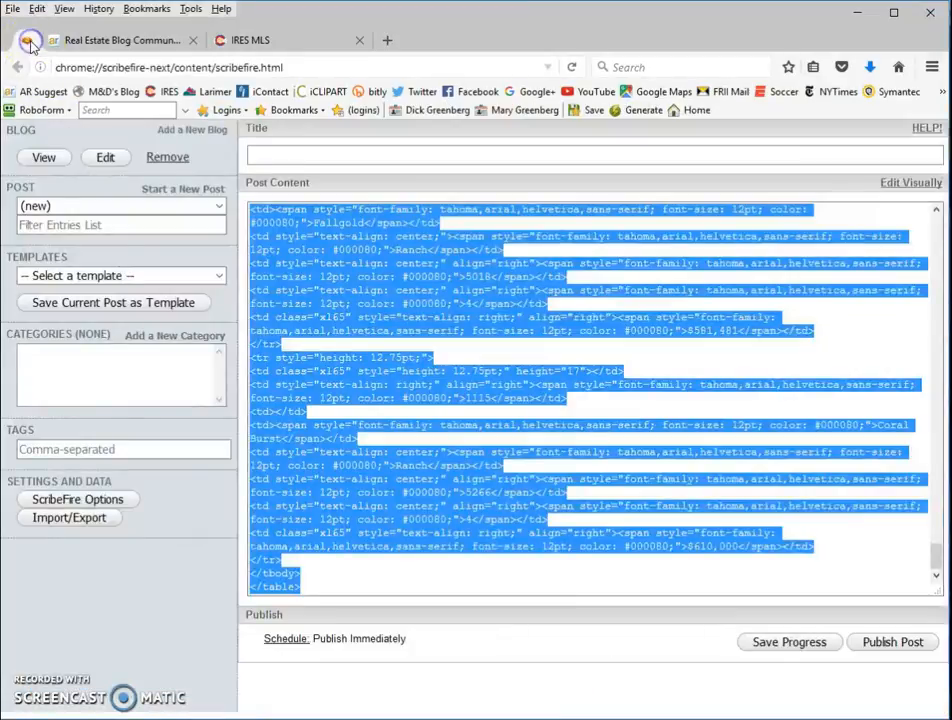
left_click(910, 183)
left_click(175, 189)
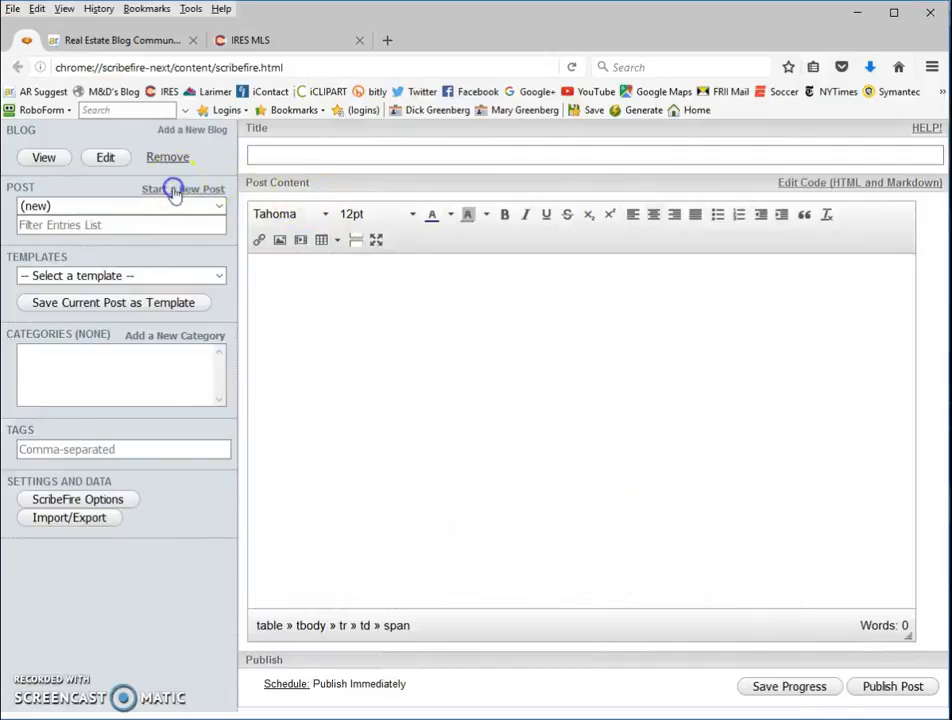
- Paste the copied Excel table into the body of the new post
left_click(293, 277)
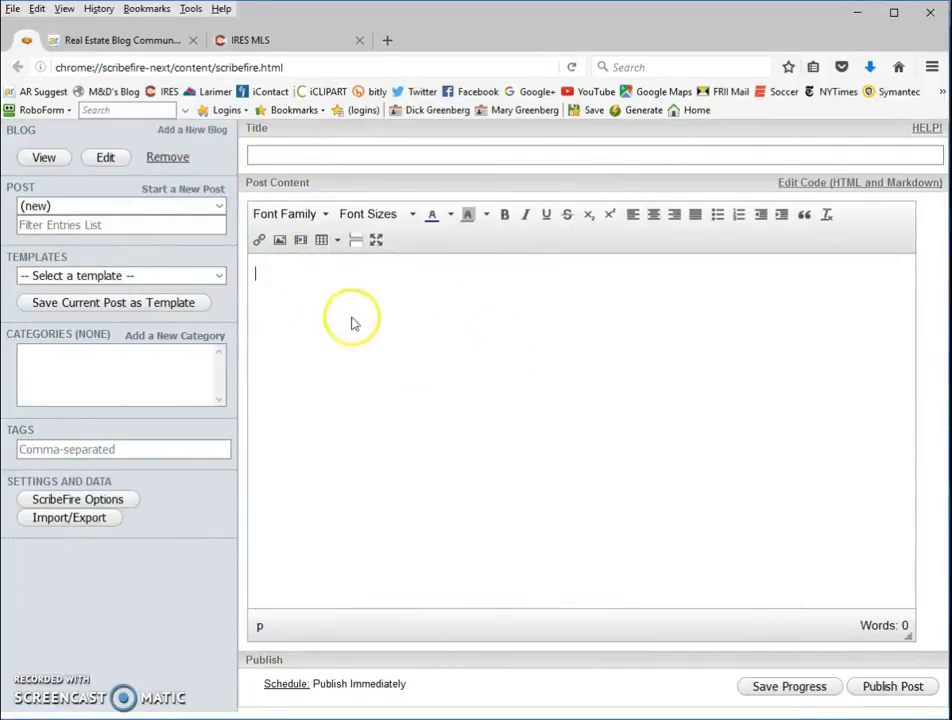
right_click(314, 272)
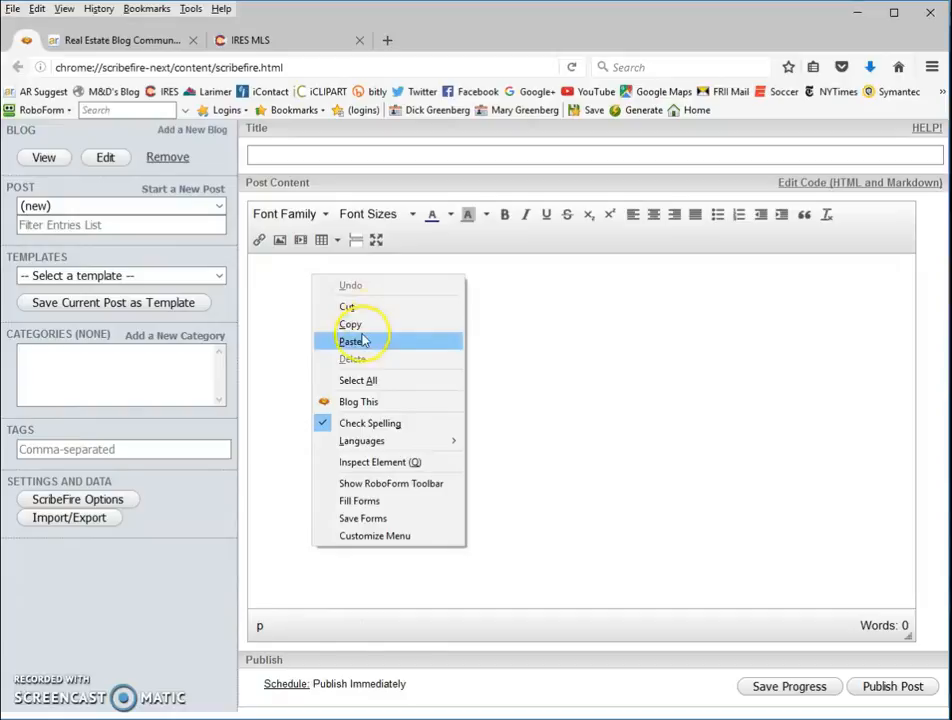
left_click(360, 340)
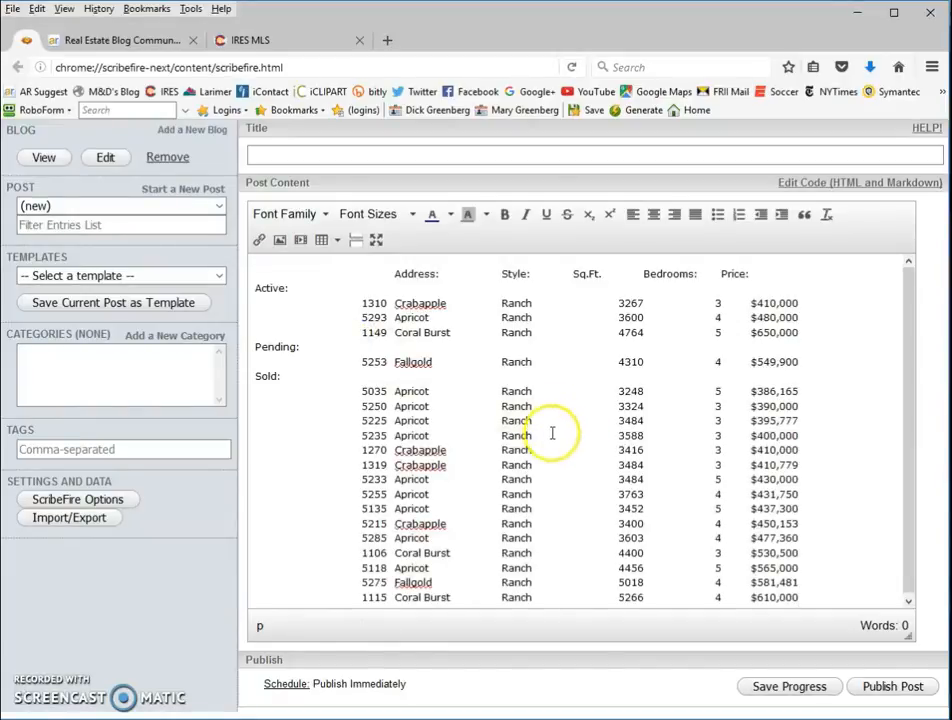
scroll(546, 450, "down", 1)
scroll(546, 450, "up", 1)
scroll(546, 450, "down", 1)
scroll(546, 450, "up", 1)
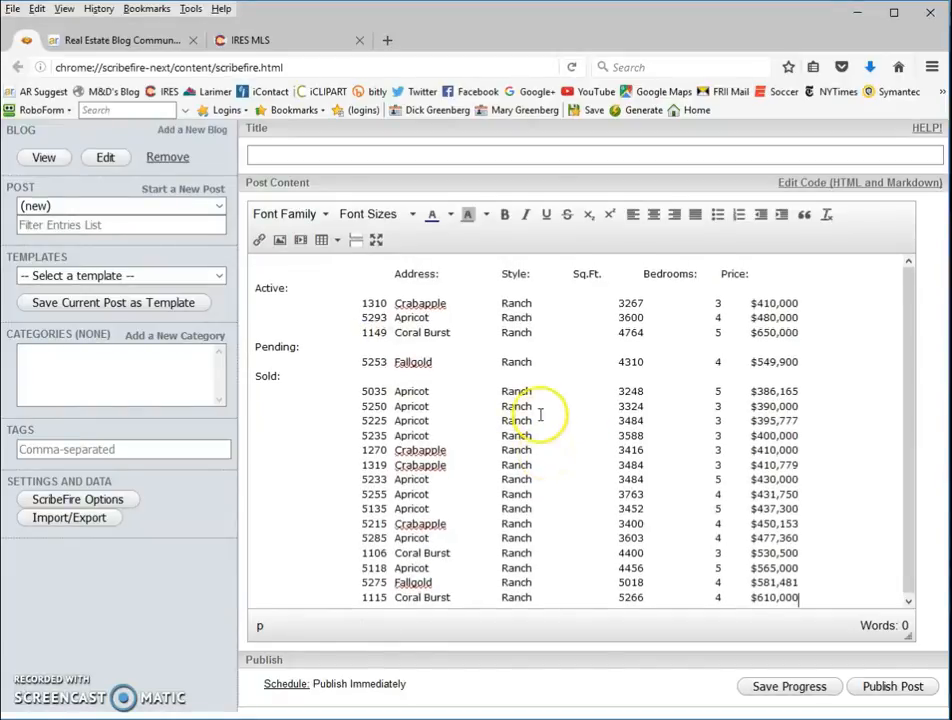
- Format all text in the pasted table as Tahoma, 12pt, in navy blue (#000080)
left_click_drag(265, 270, 790, 625)
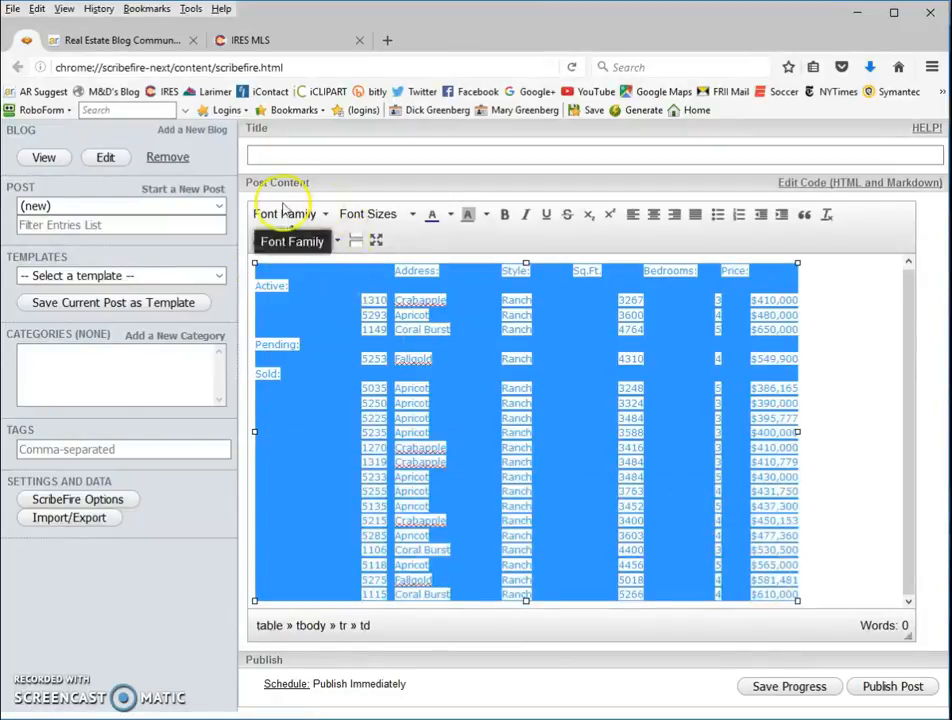
left_click(285, 216)
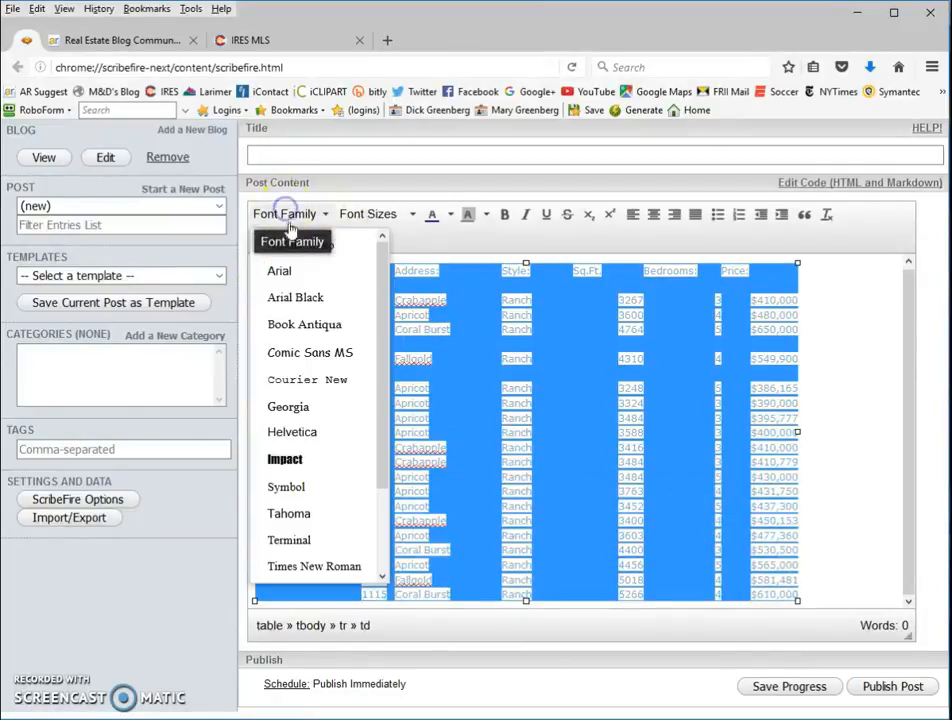
left_click(283, 514)
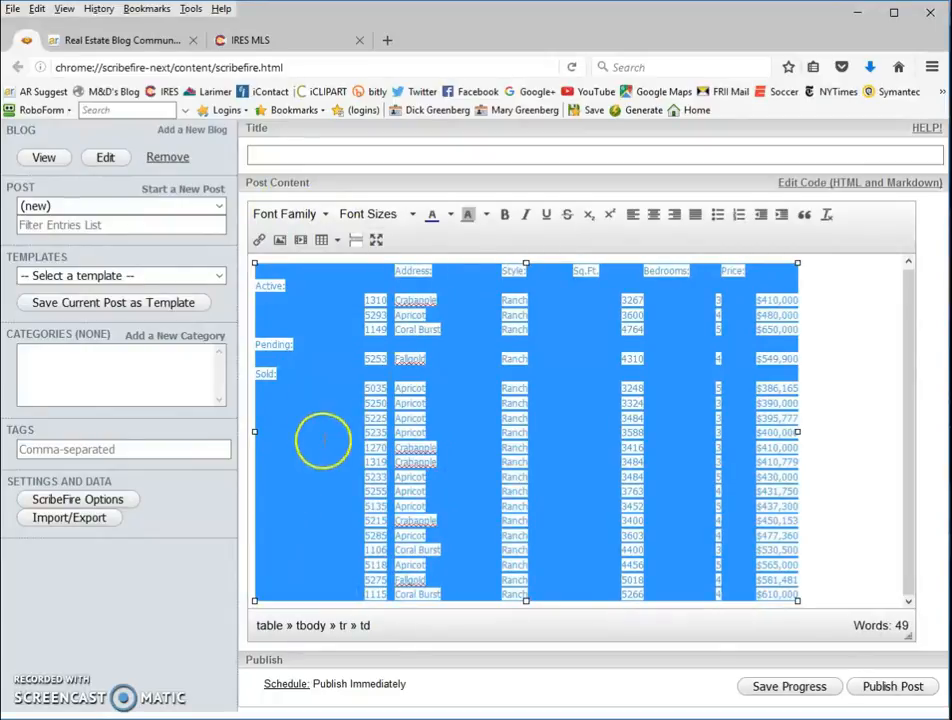
left_click(386, 218)
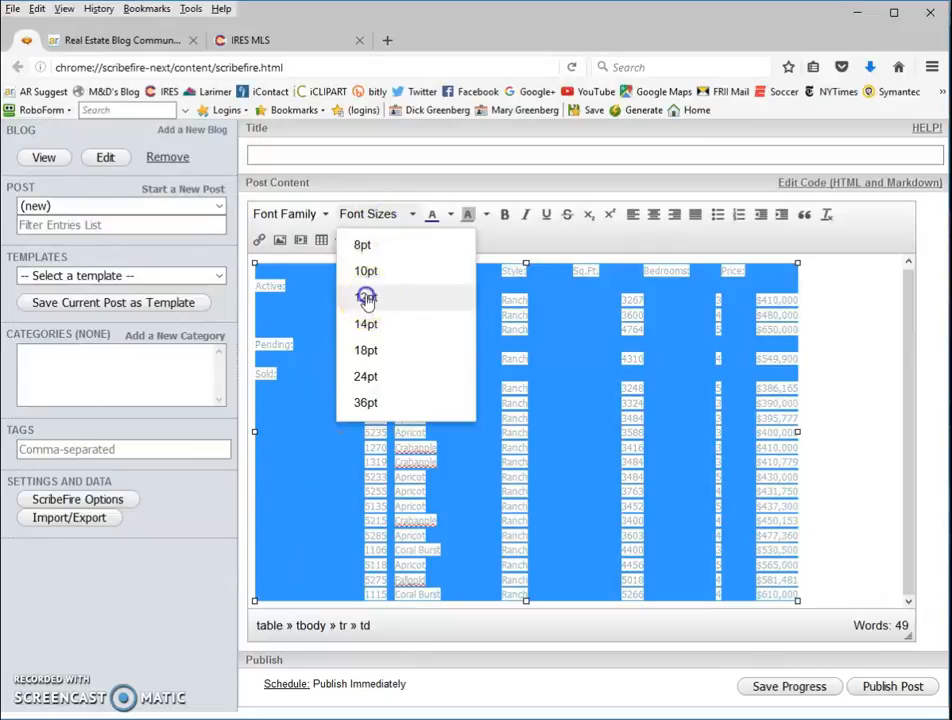
left_click(366, 298)
left_click(452, 217)
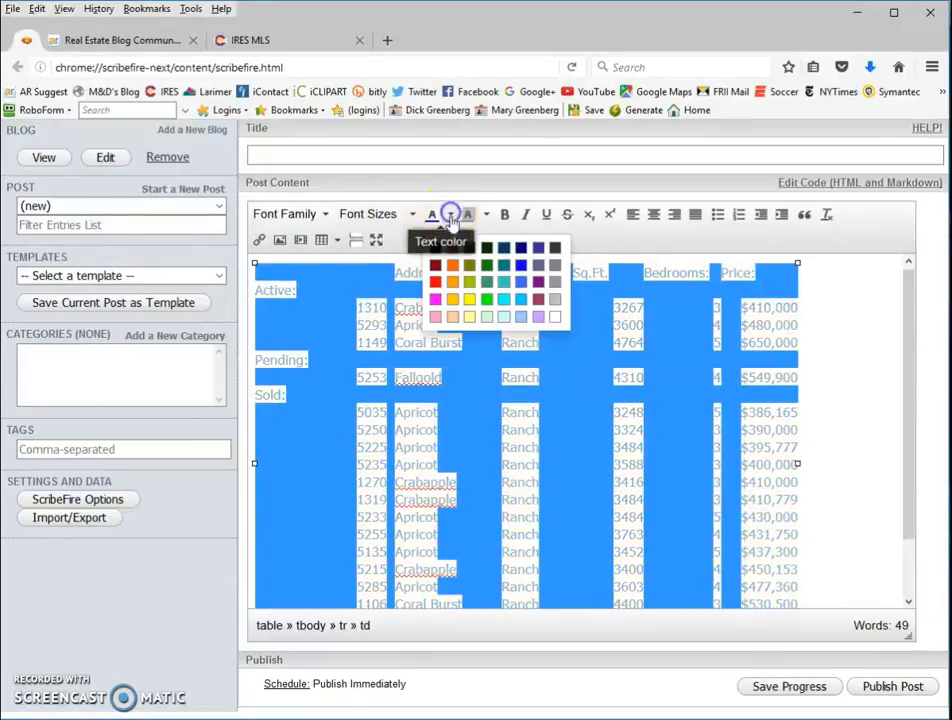
left_click(521, 247)
left_click(446, 380)
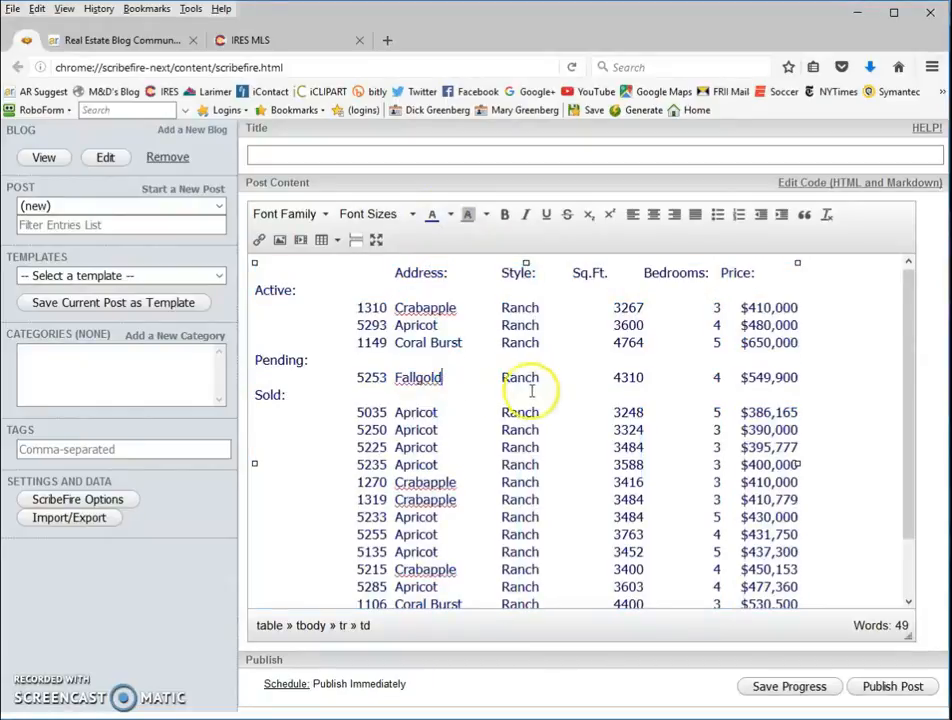
- Right-align the status labels "Active:", "Pending:" and "Sold:" in their table cells
left_click(304, 291)
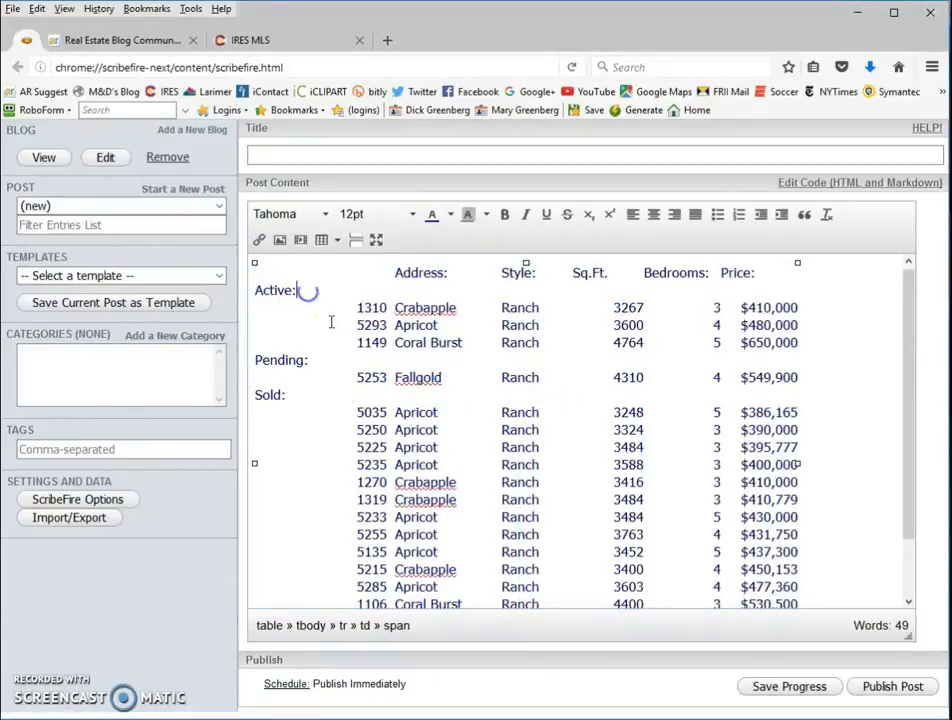
left_click(674, 214)
left_click(316, 368)
left_click(674, 216)
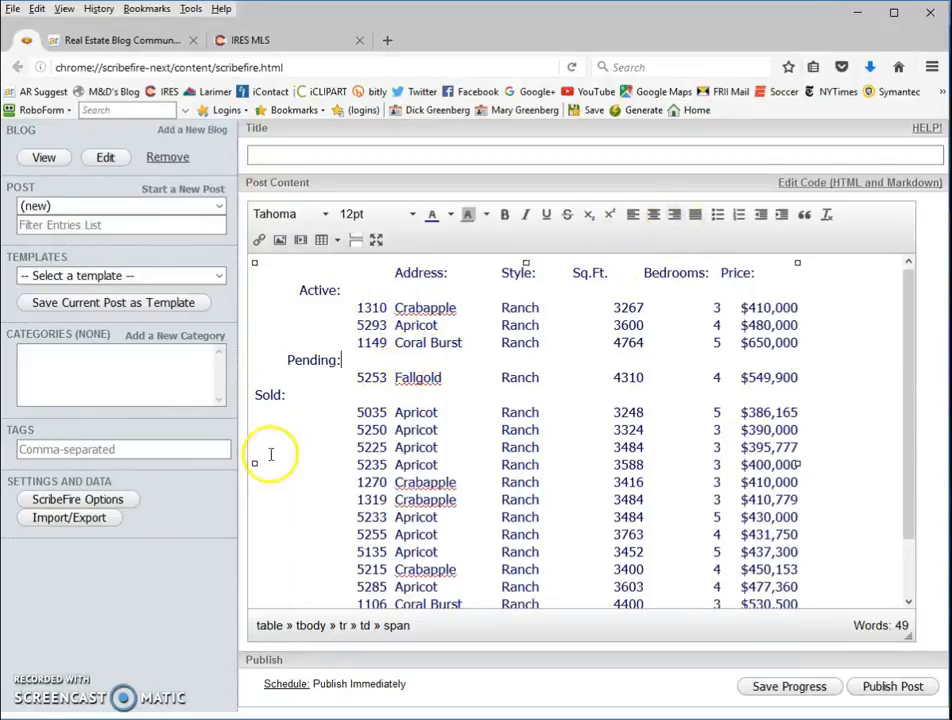
left_click(302, 396)
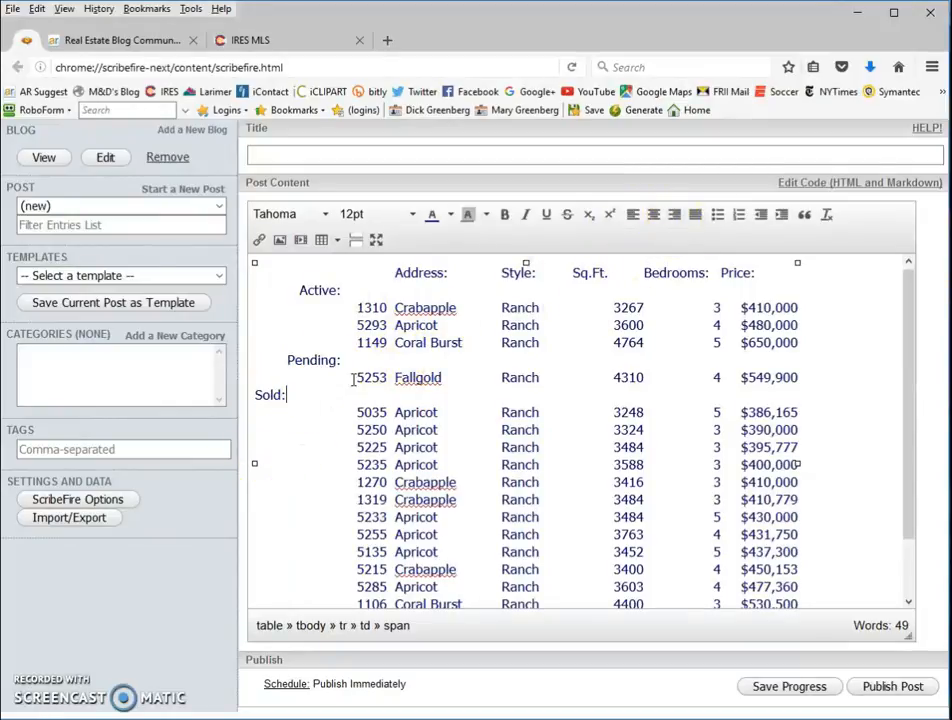
left_click(674, 214)
- Right-align the house number column from 1310 down to 1115
left_click_drag(357, 307, 380, 592)
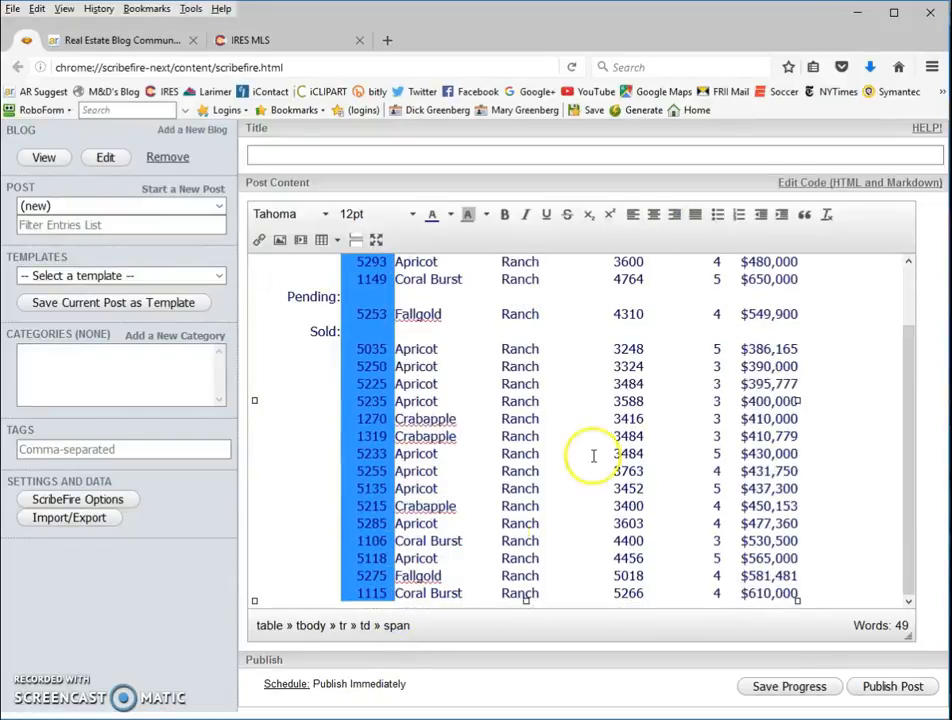
left_click(673, 216)
left_click(509, 367)
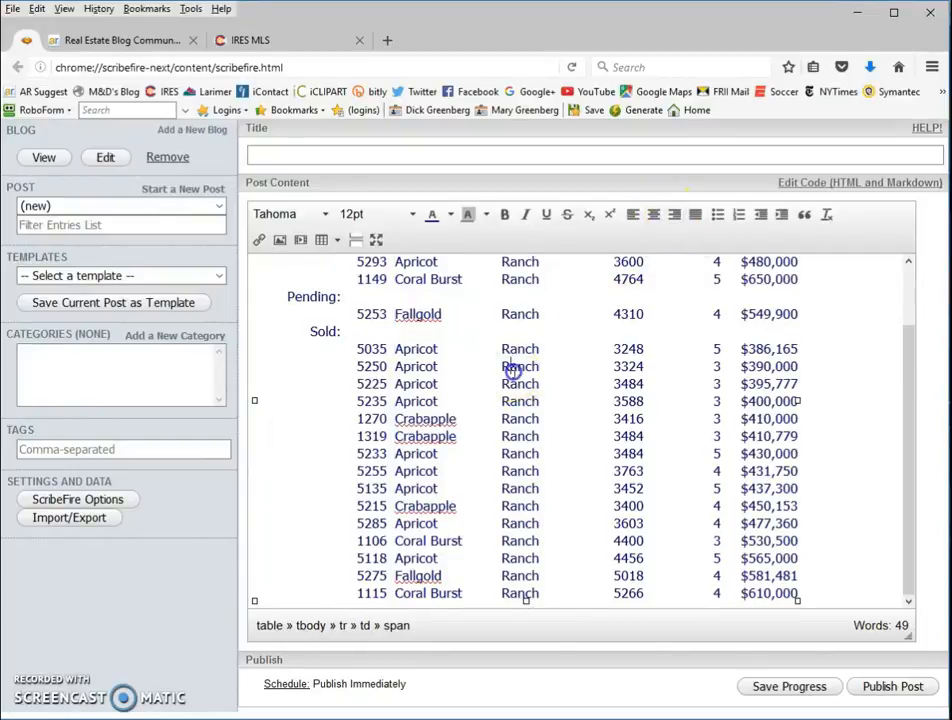
- Center the Style, Sq.Ft. and Bedrooms columns, including their headers
scroll(628, 390, "up", 1)
left_click_drag(508, 276, 688, 533)
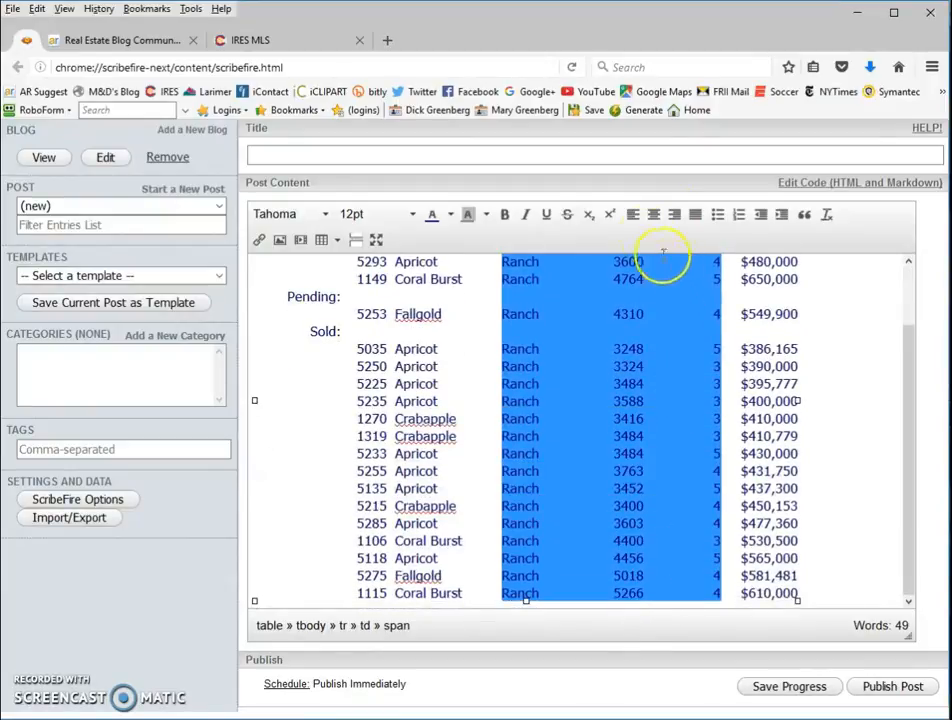
left_click(655, 214)
left_click(650, 336)
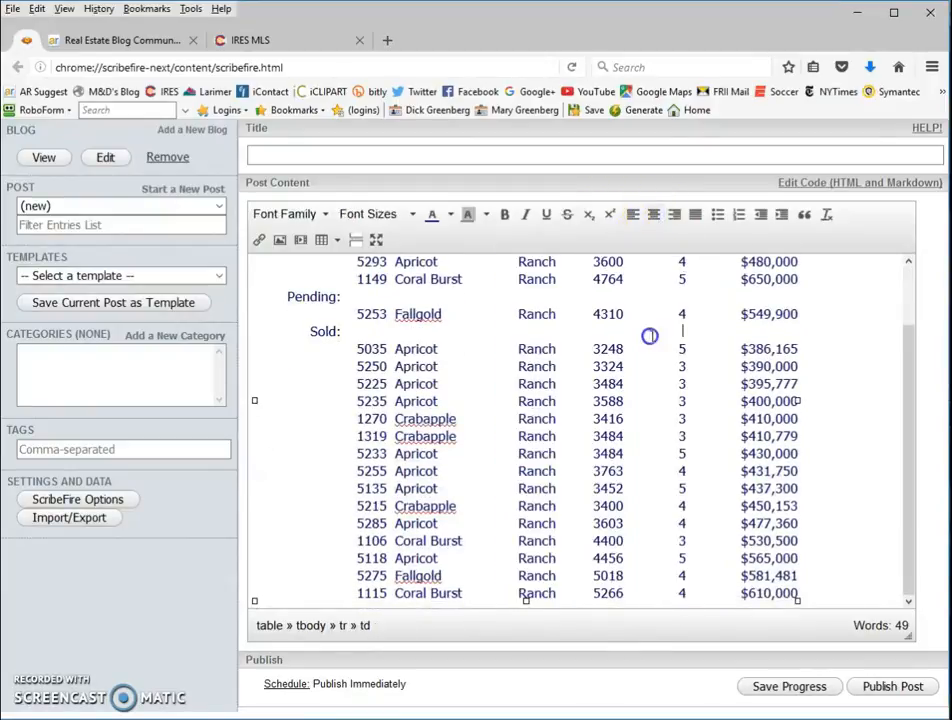
- Right-align the Price column from its header down to the last listing
scroll(684, 412, "up", 3)
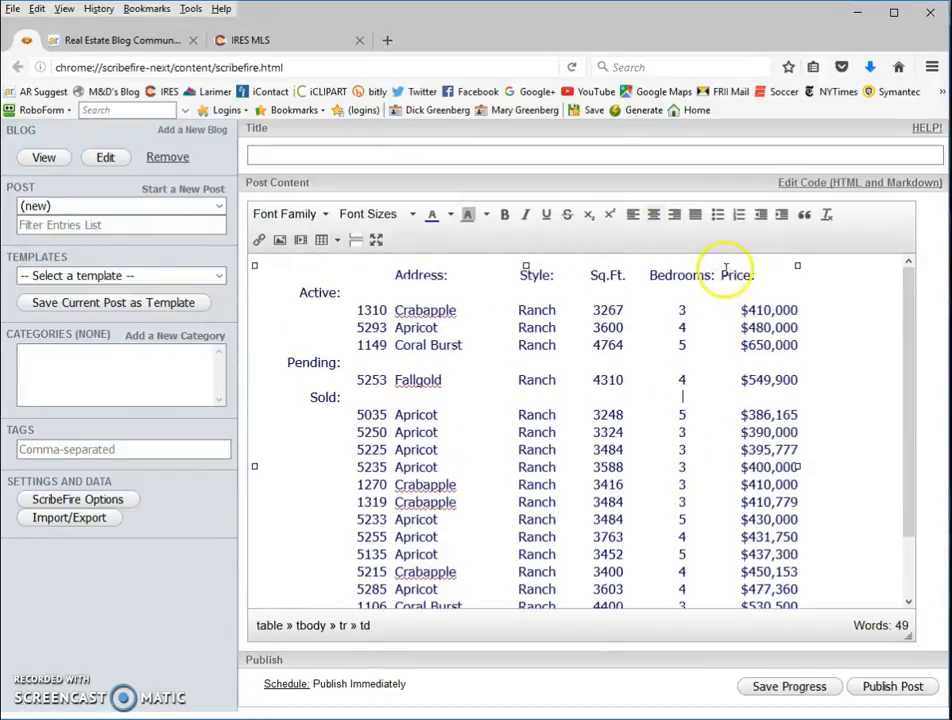
left_click_drag(726, 276, 665, 643)
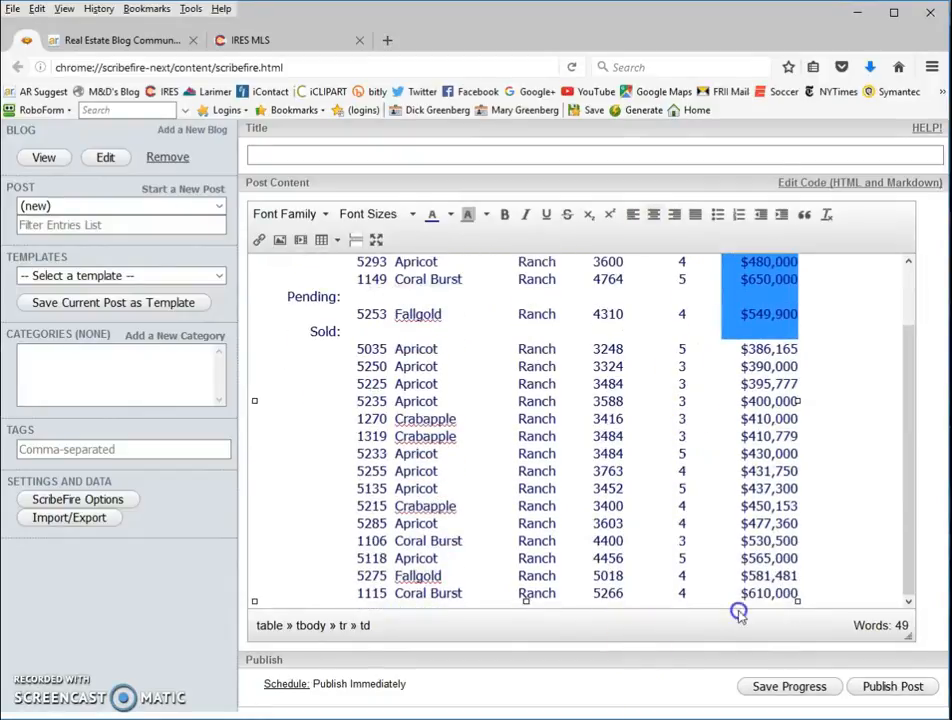
left_click_drag(800, 591, 748, 592)
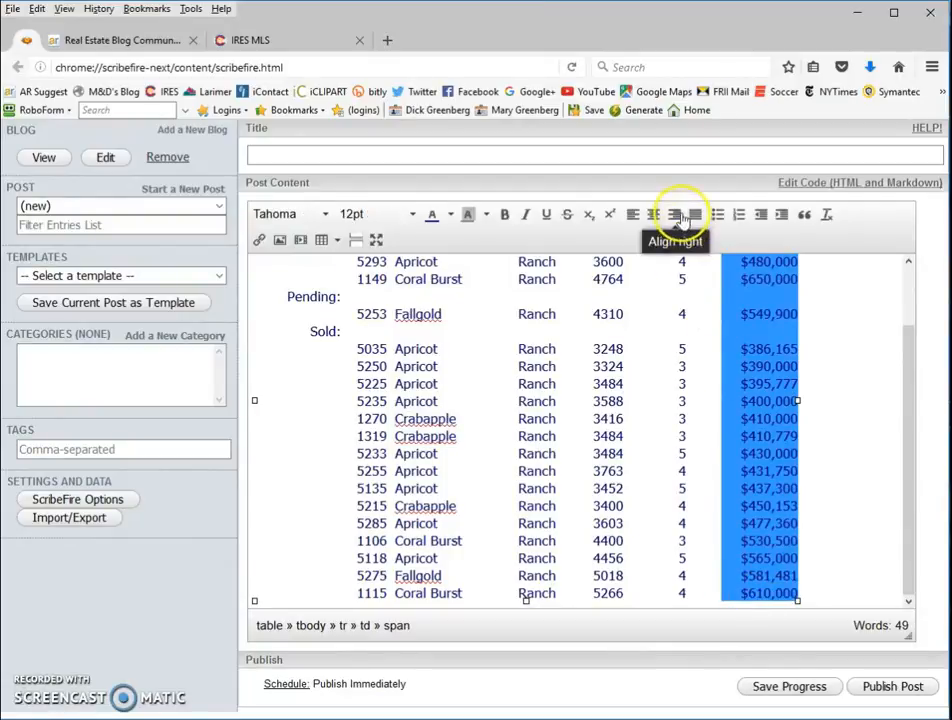
left_click(835, 402)
left_click_drag(907, 348, 902, 261)
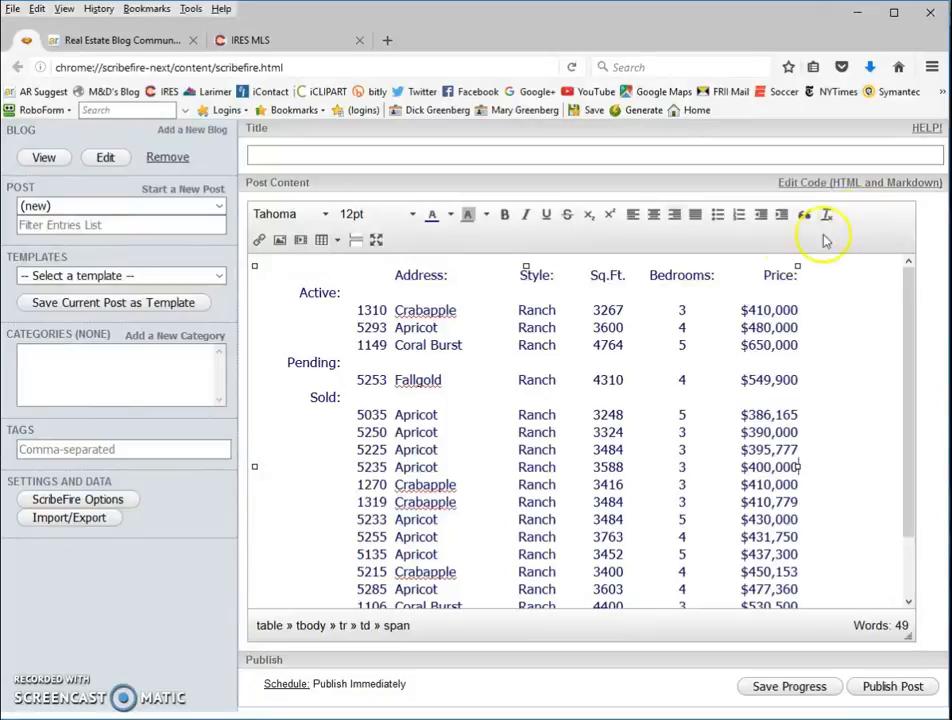
- Show the post's HTML code and copy all of it, from the opening table tag to the closing one
left_click(797, 186)
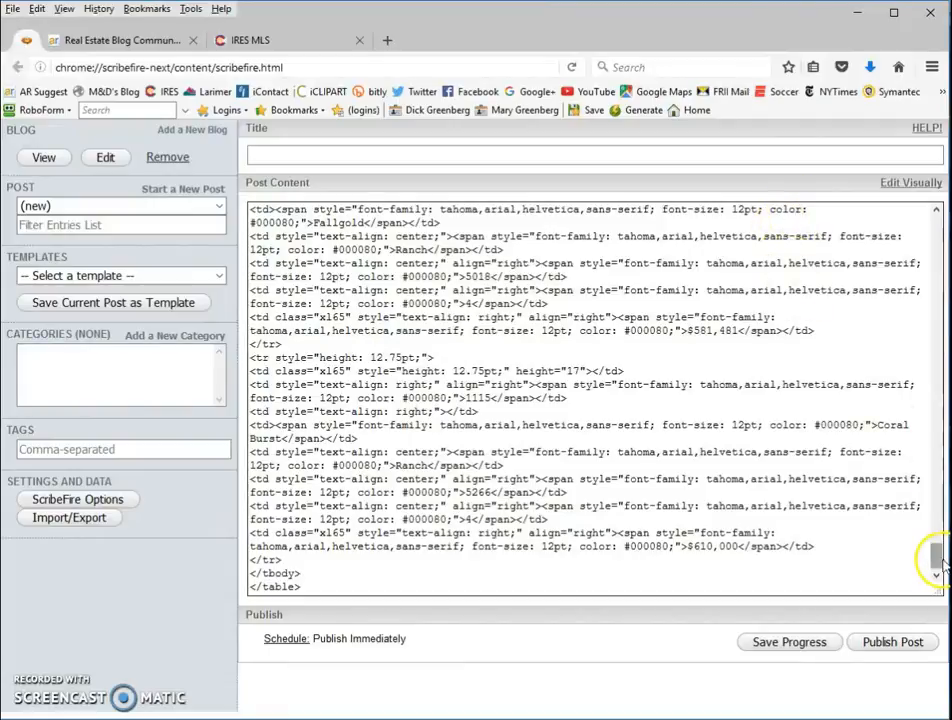
left_click_drag(938, 560, 936, 228)
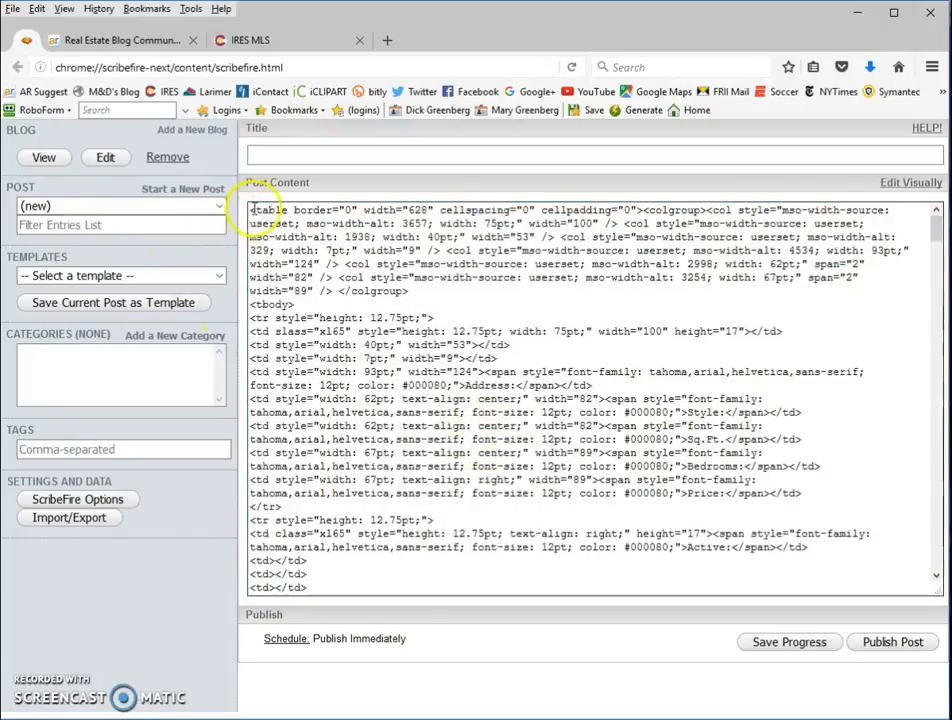
left_click_drag(250, 210, 509, 677)
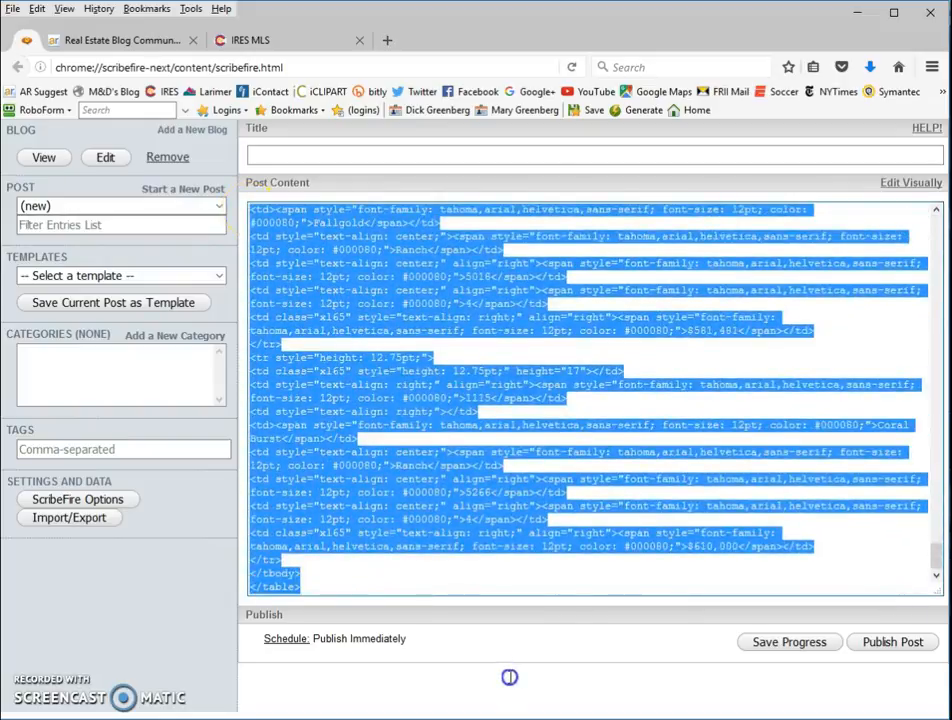
right_click(372, 262)
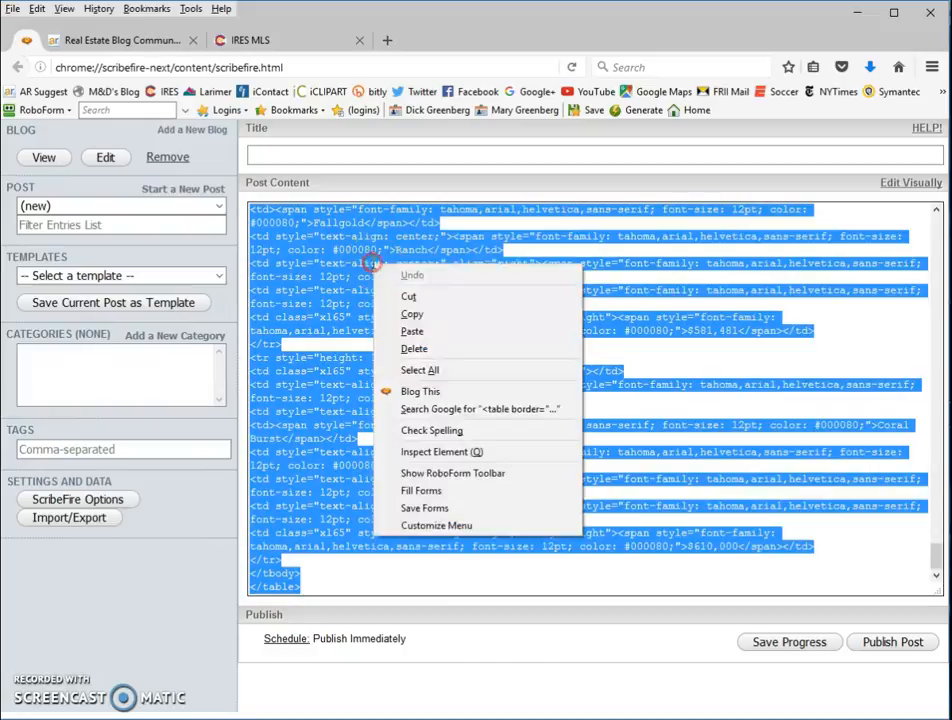
left_click(386, 313)
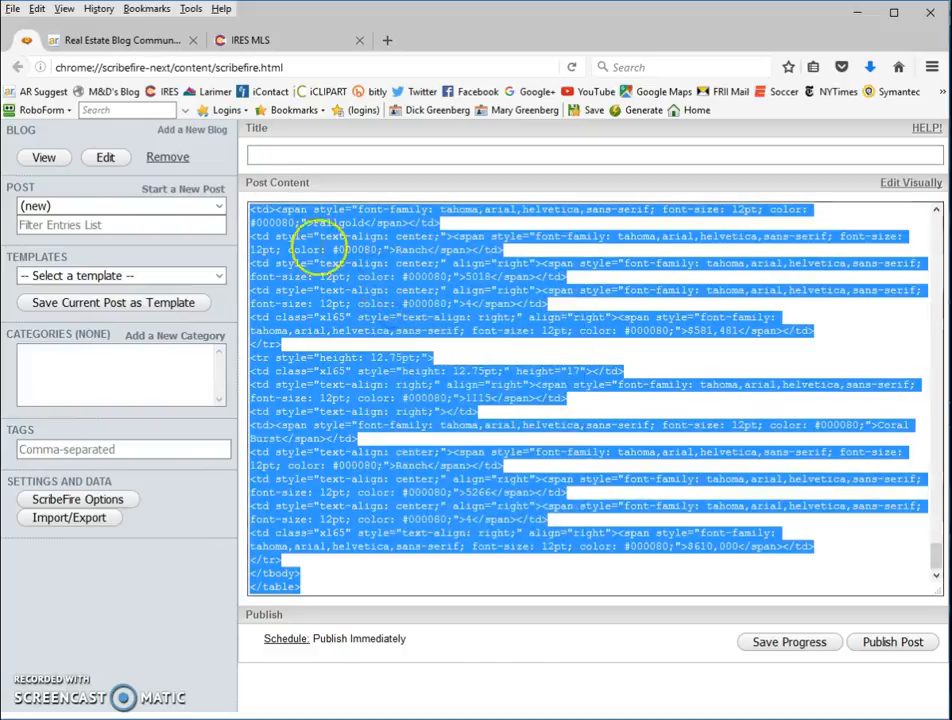
- Switch to the ActiveRain post and paste the copied table code into its source code, replacing the second blank paragraph after "in your posts:"
left_click(110, 40)
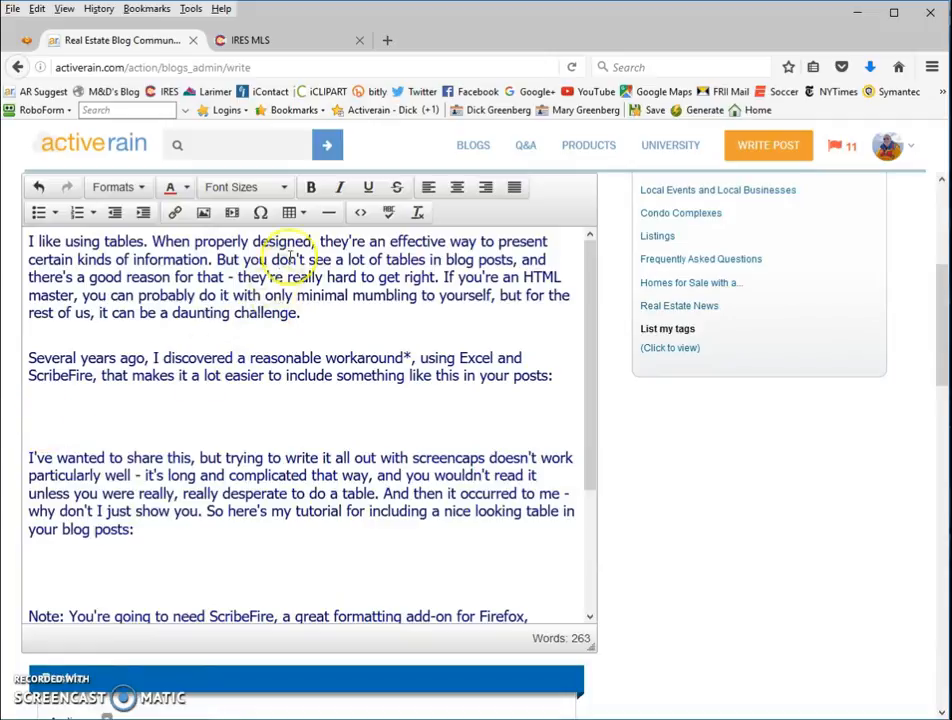
left_click(359, 214)
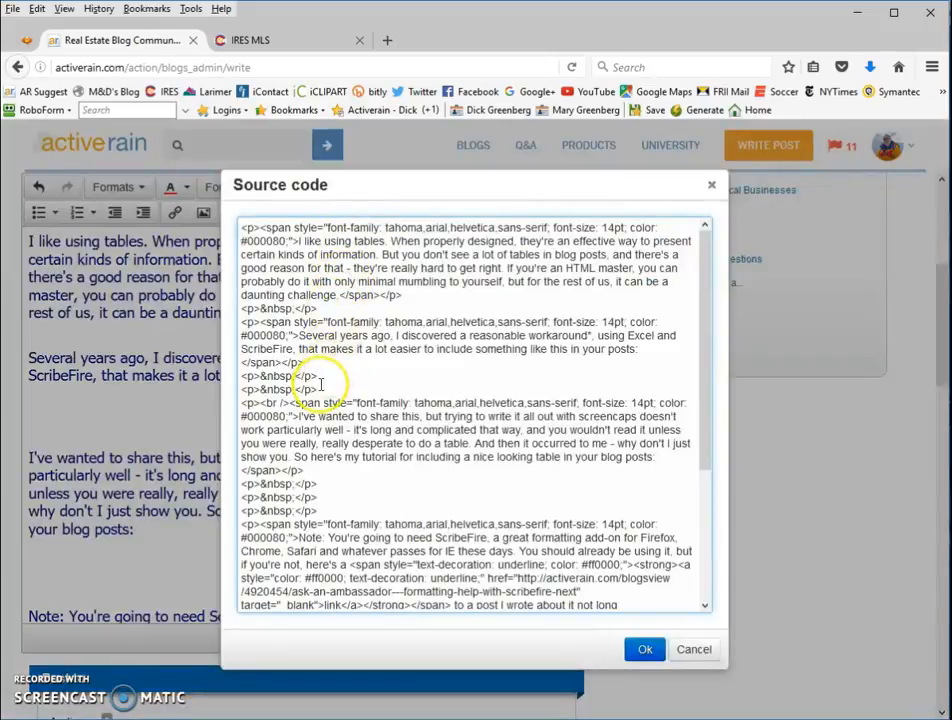
left_click_drag(318, 389, 252, 389)
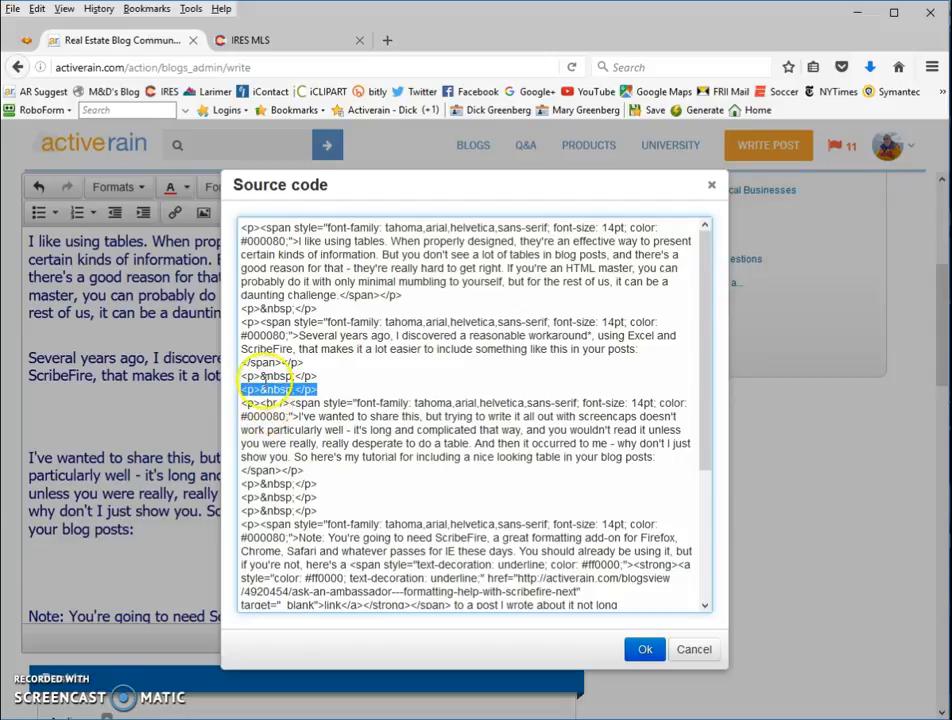
right_click(287, 390)
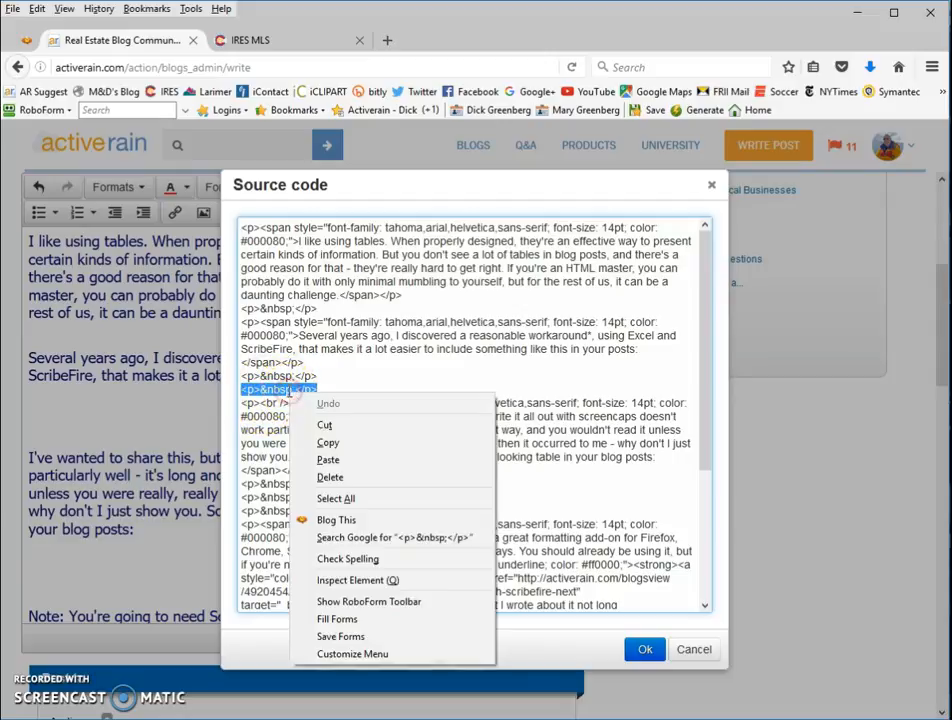
left_click(331, 461)
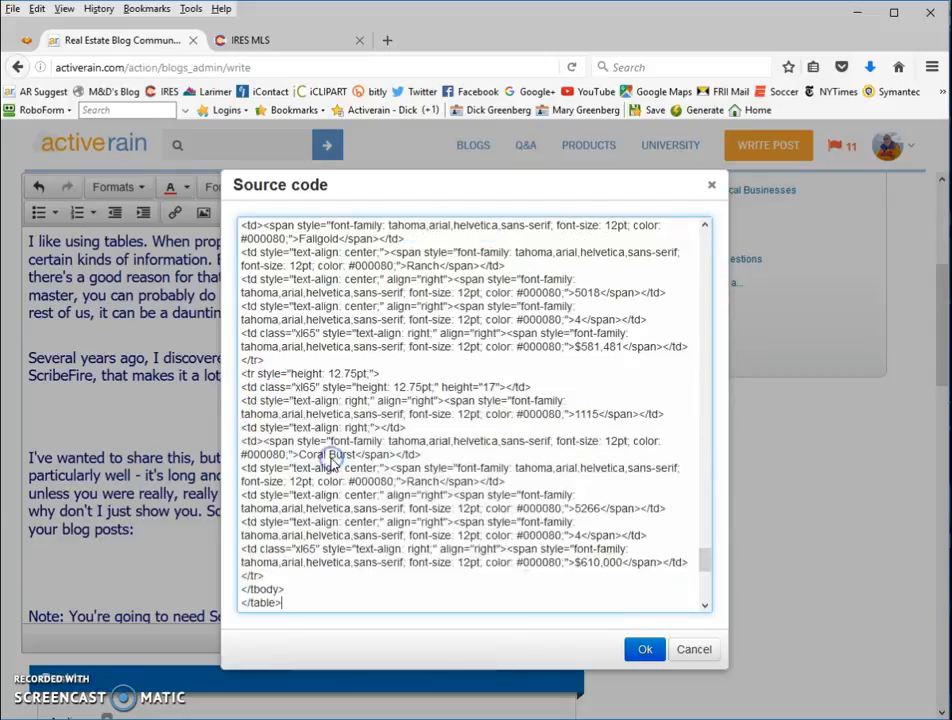
scroll(372, 436, "up", 10)
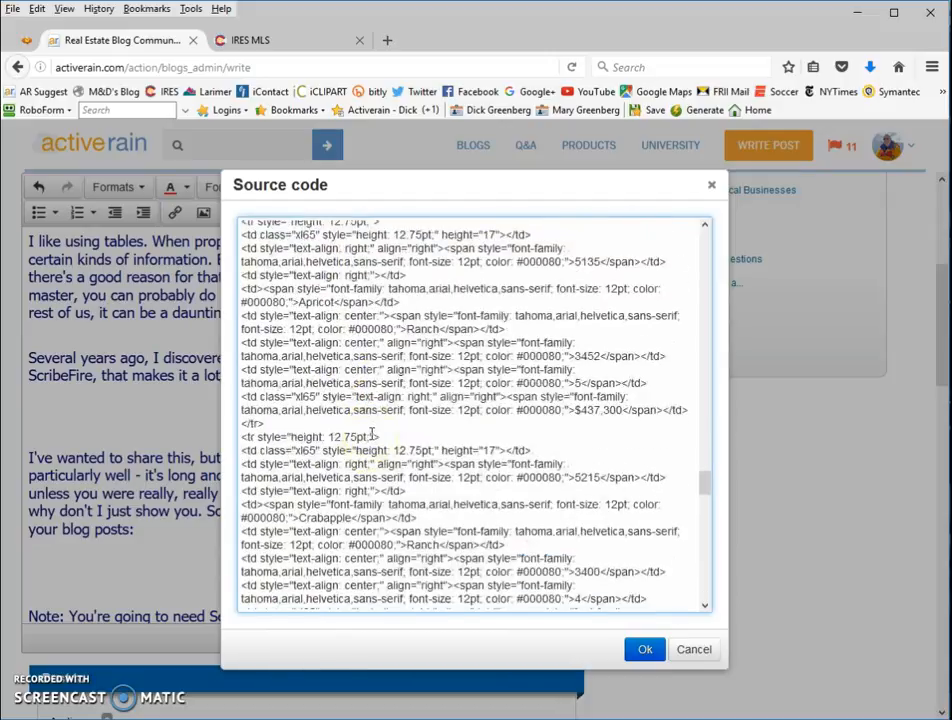
left_click(640, 650)
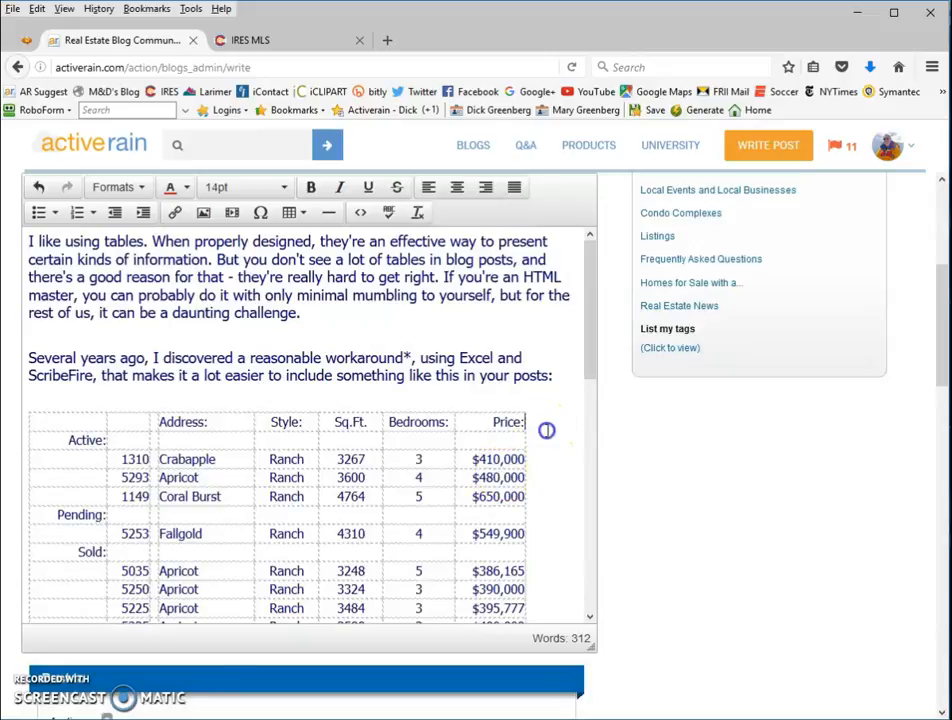
- Review the inserted listing table in the post, from its header row to the last sold listing, checking layout and alignment
scroll(547, 430, "down", 5)
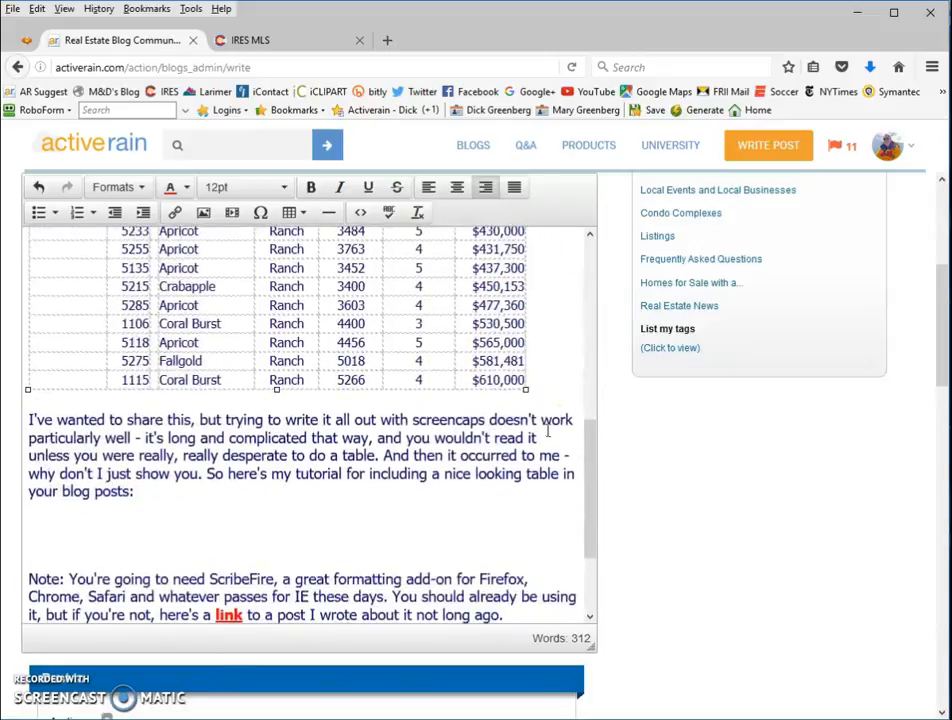
scroll(547, 430, "up", 3)
scroll(547, 430, "up", 2)
scroll(547, 430, "down", 6)
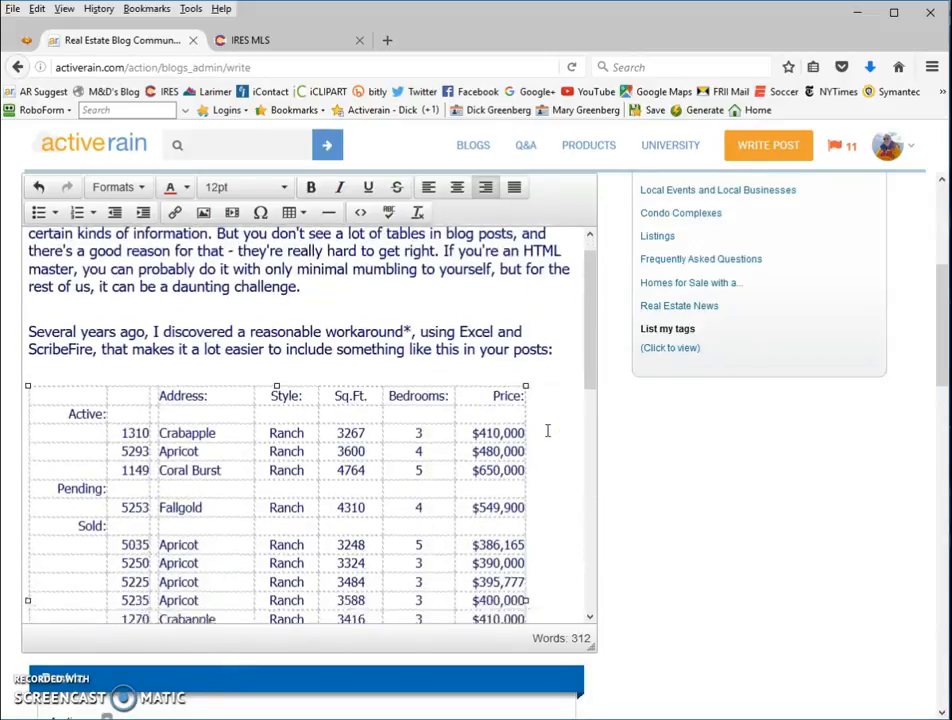
scroll(547, 430, "up", 3)
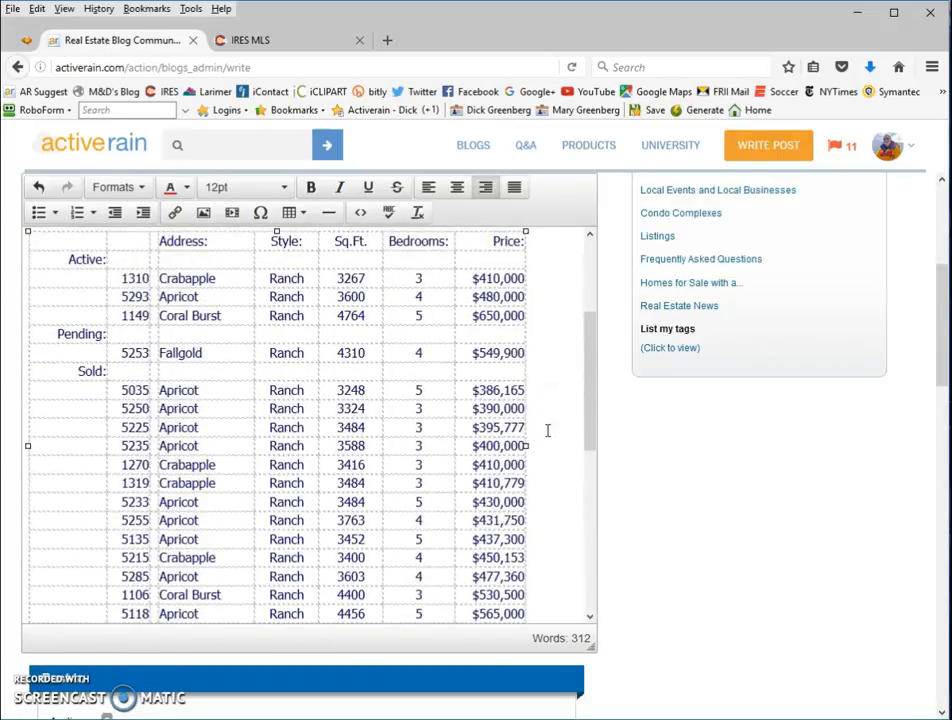
scroll(547, 430, "up", 3)
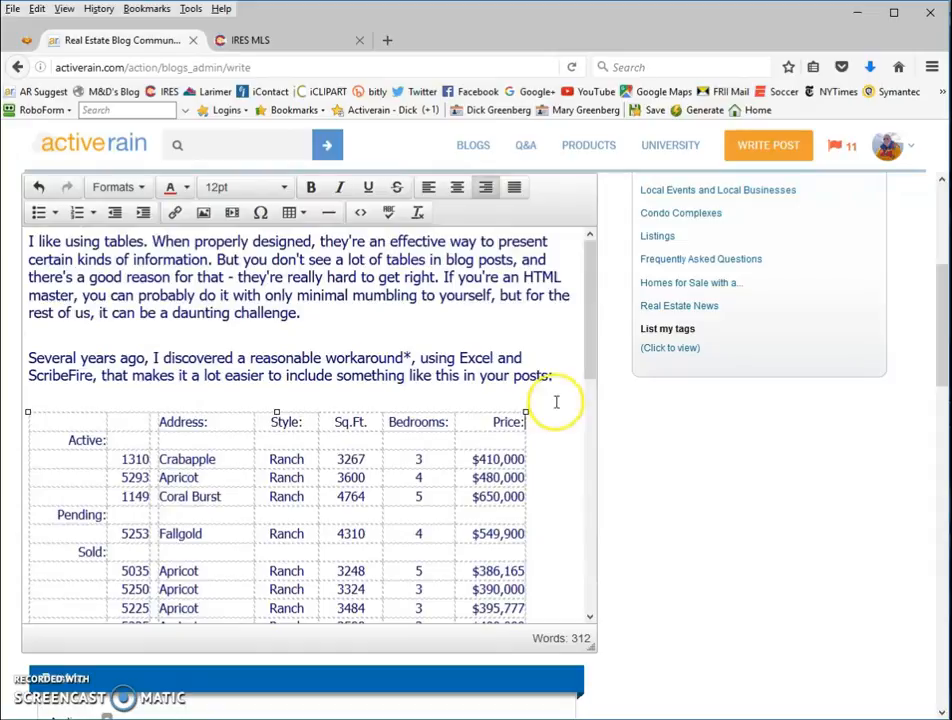